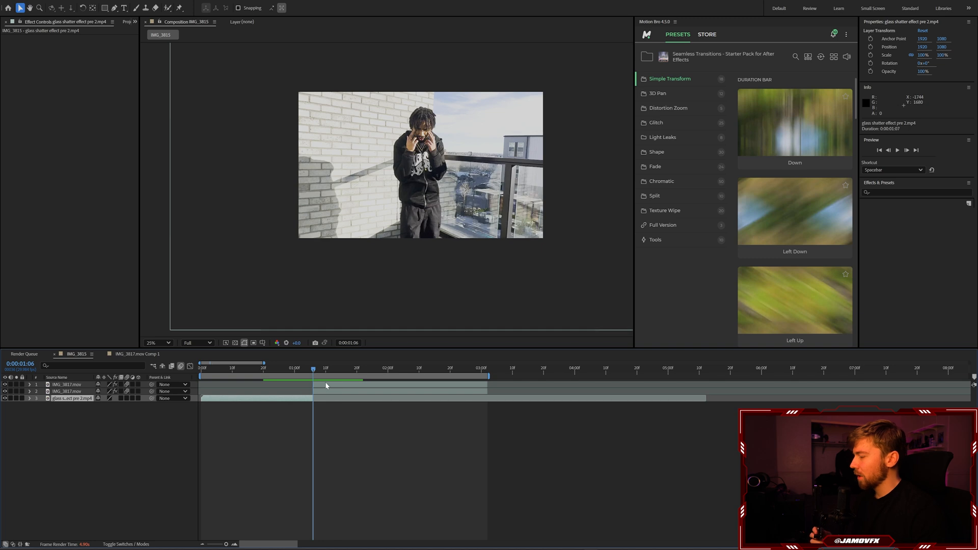
- Temporarily hide the lower IMG_3817.mov layer and scrub through the isolated subject on the upper layer
left_click(326, 392)
left_click(331, 385)
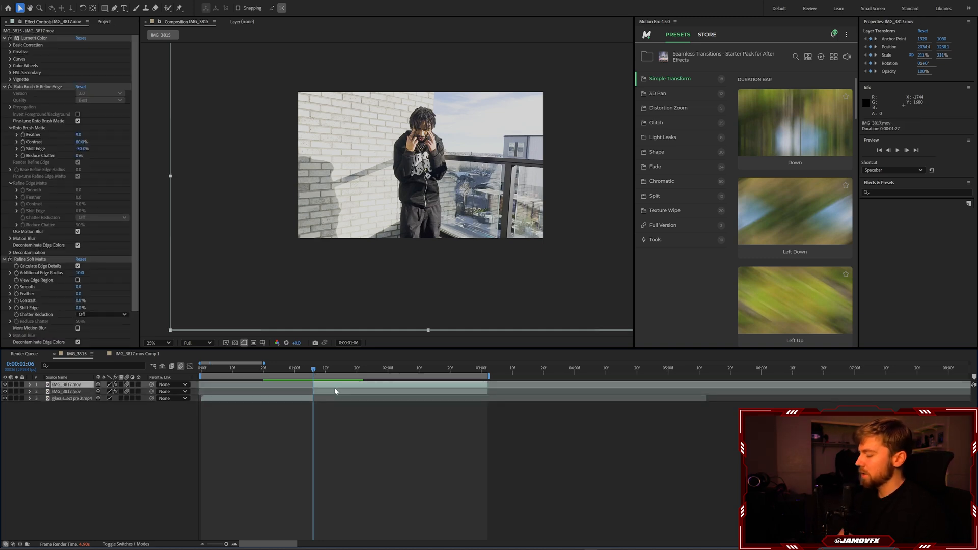
left_click(335, 391)
left_click(5, 391)
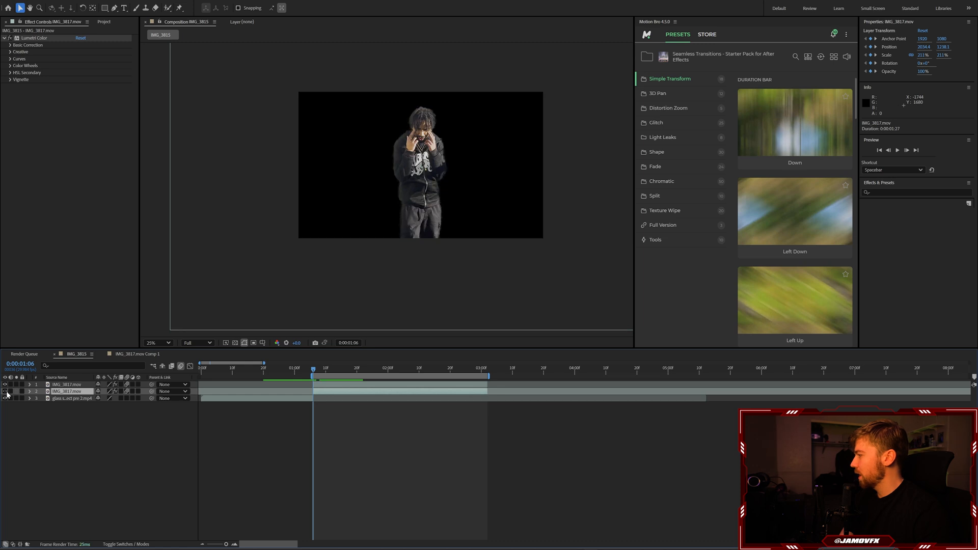
left_click(366, 369)
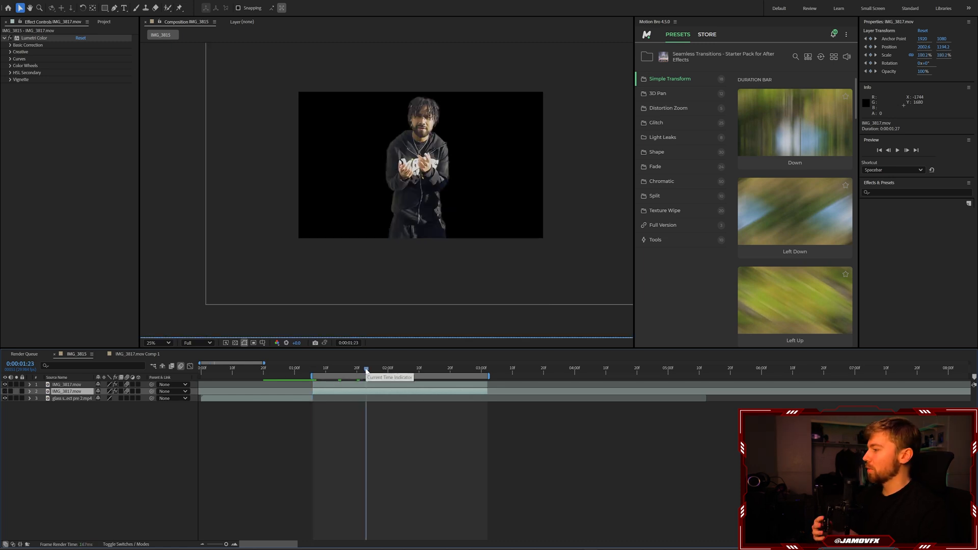
left_click_drag(365, 370, 385, 369)
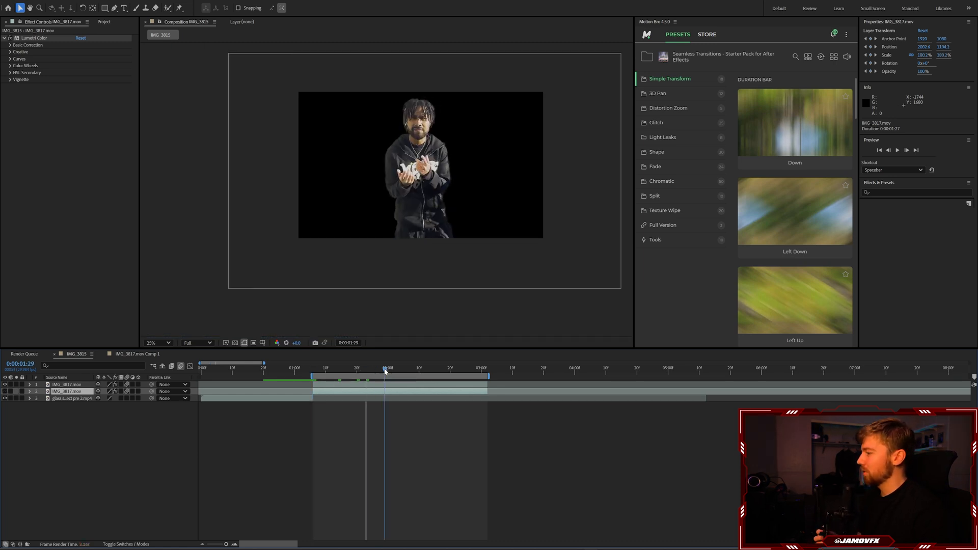
key("i")
- Review the Roto Brush & Refine Edge and Refine Soft Matte settings on the upper IMG_3817.mov layer
left_click(328, 384)
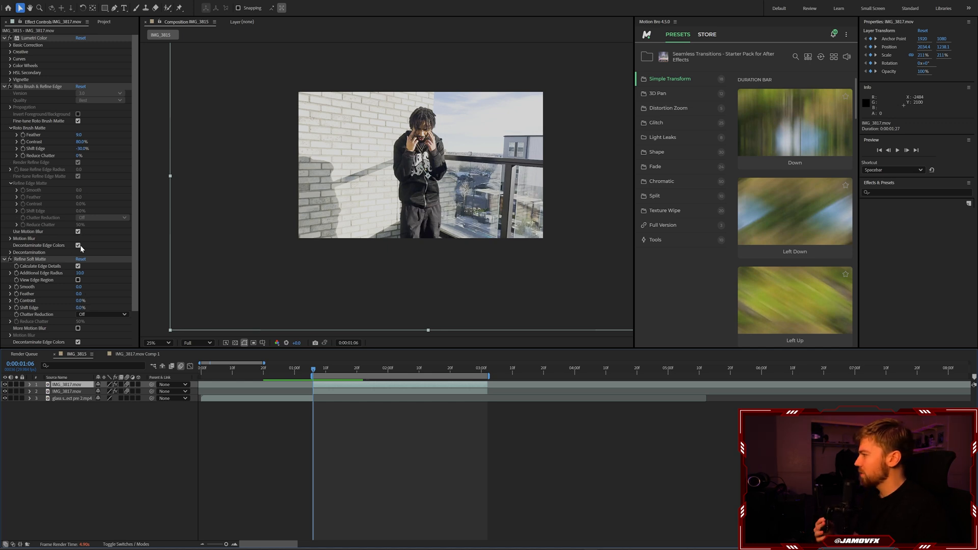
scroll(118, 283, "down", 2)
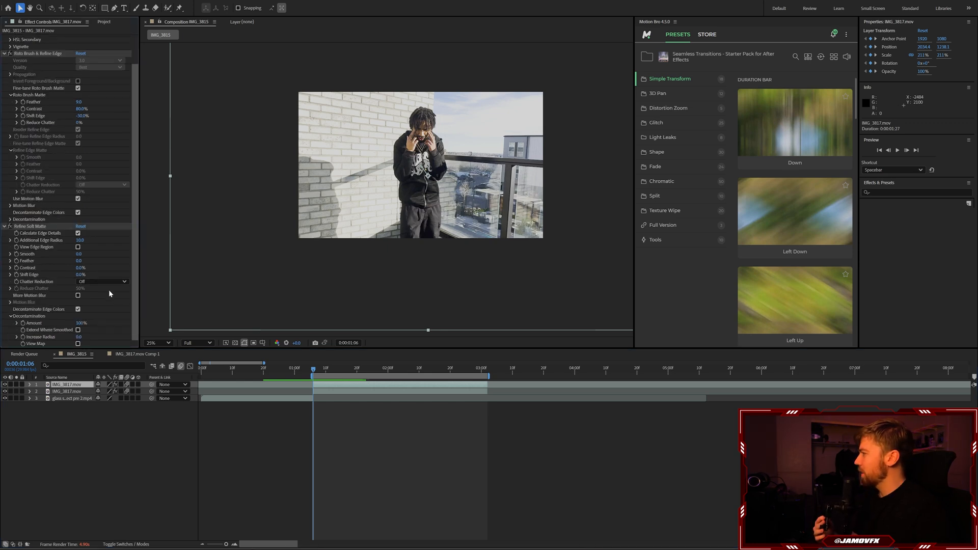
left_click(58, 227)
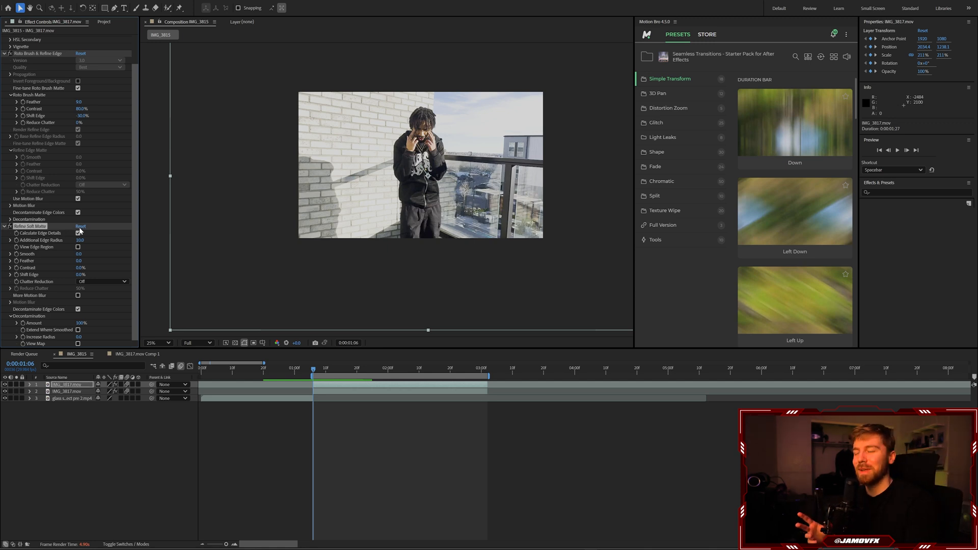
left_click(371, 417)
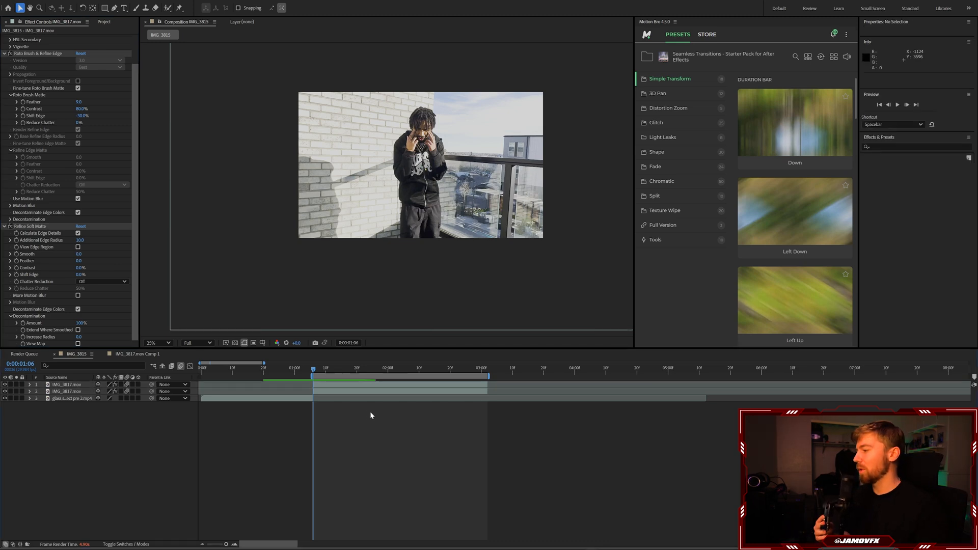
- Hide the upper IMG_3817.mov layer that holds the subject cut-out
left_click(322, 393)
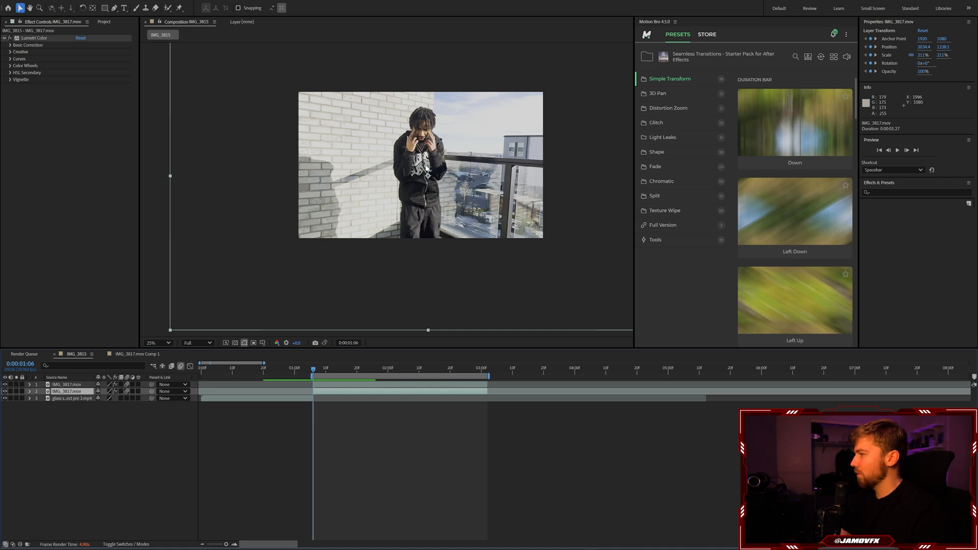
left_click(377, 385)
left_click(374, 391)
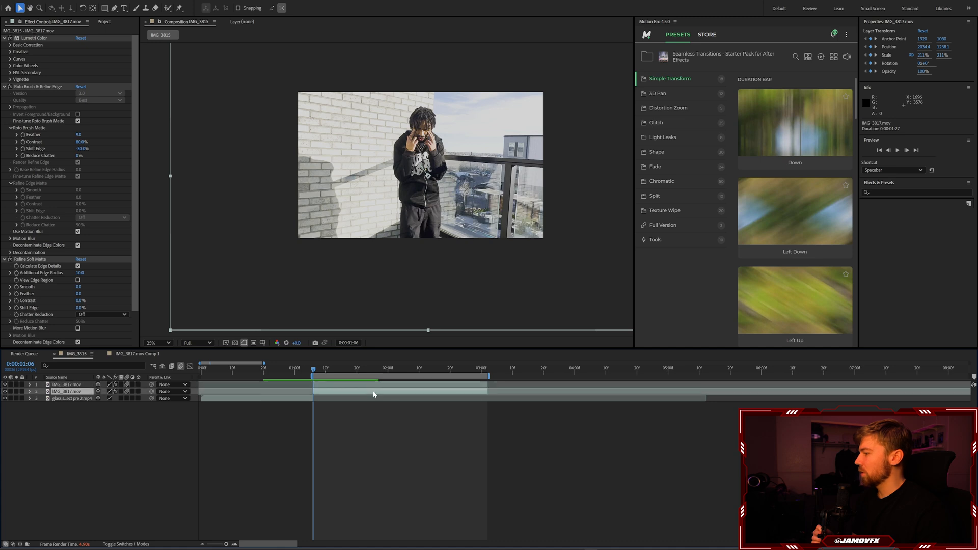
left_click(383, 386)
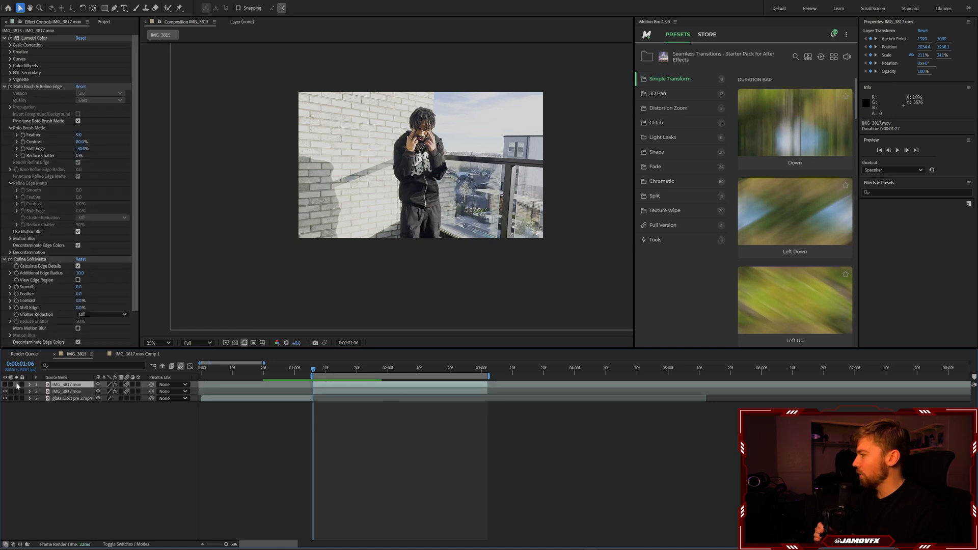
- Apply Time-Reverse Layer to the lower IMG_3817.mov layer
left_click(392, 393)
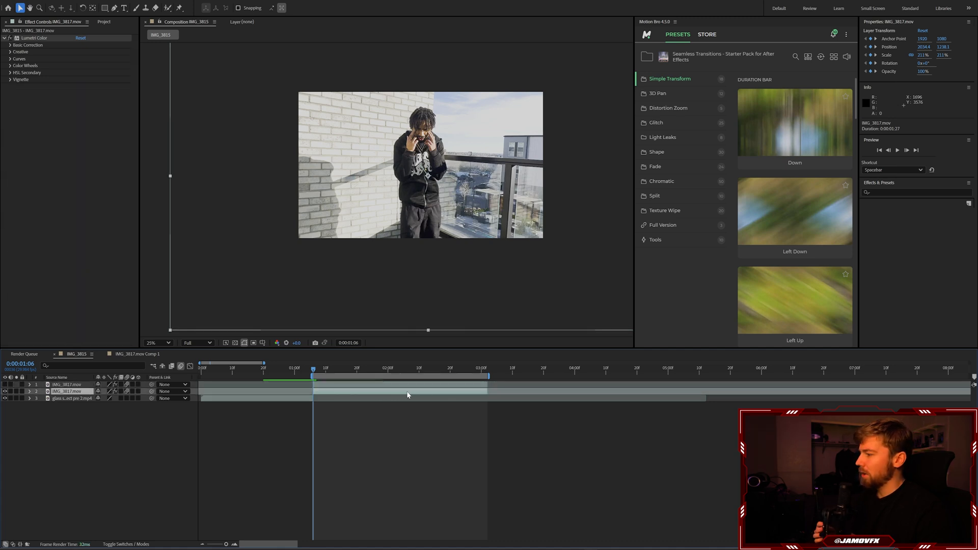
right_click(406, 394)
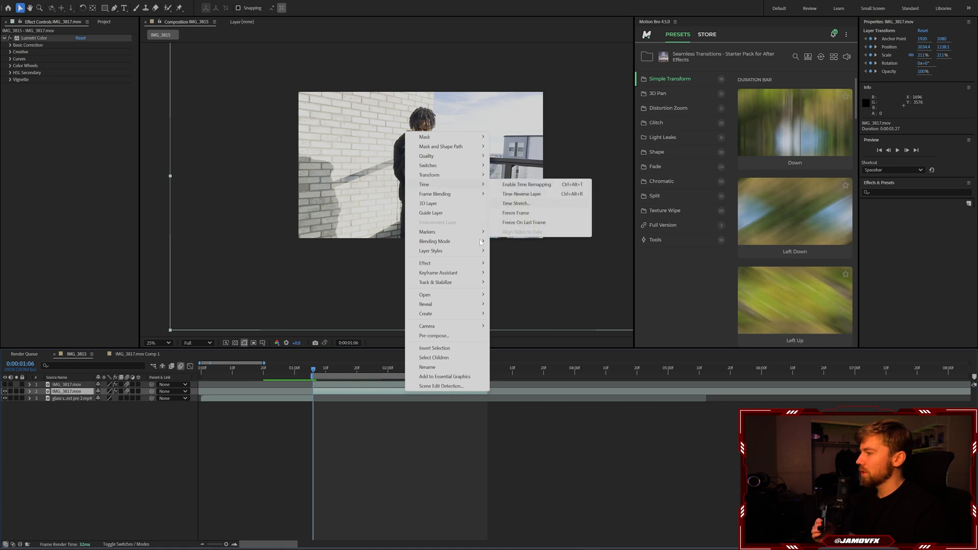
right_click(336, 396)
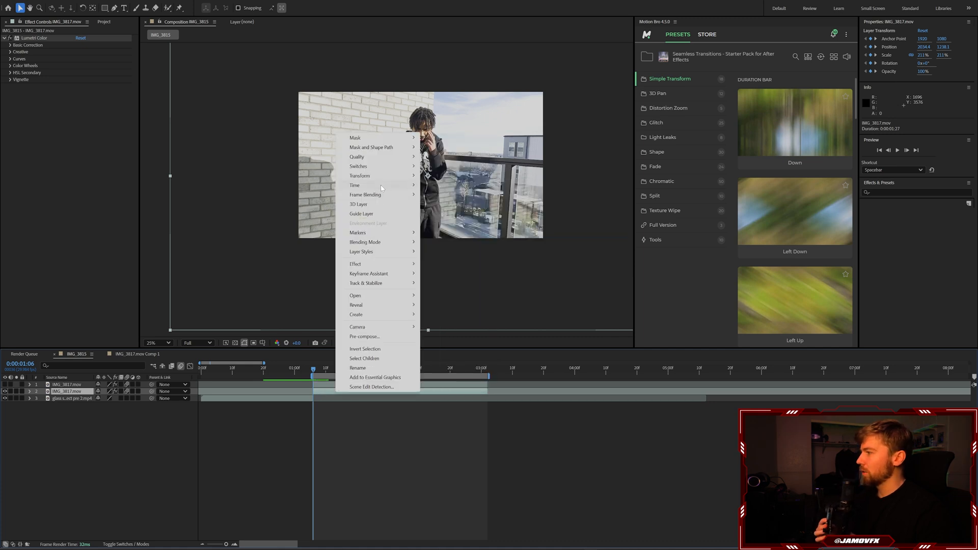
mouse_move(381, 186)
left_click(451, 195)
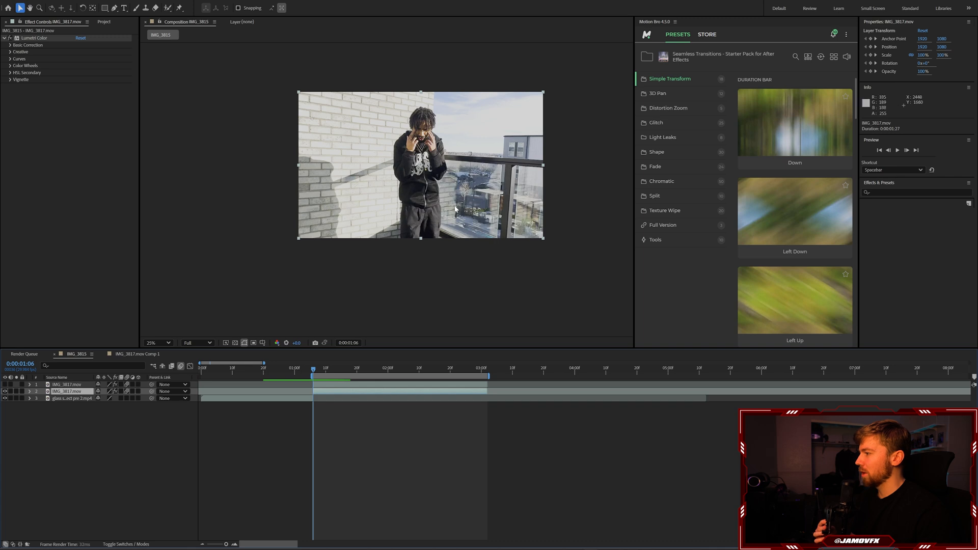
- Replace the lower IMG_3817.mov layer with clip reverse 3.mp4, starting at 0:00:01:06 beneath the hidden cut-out layer
left_click(6, 0)
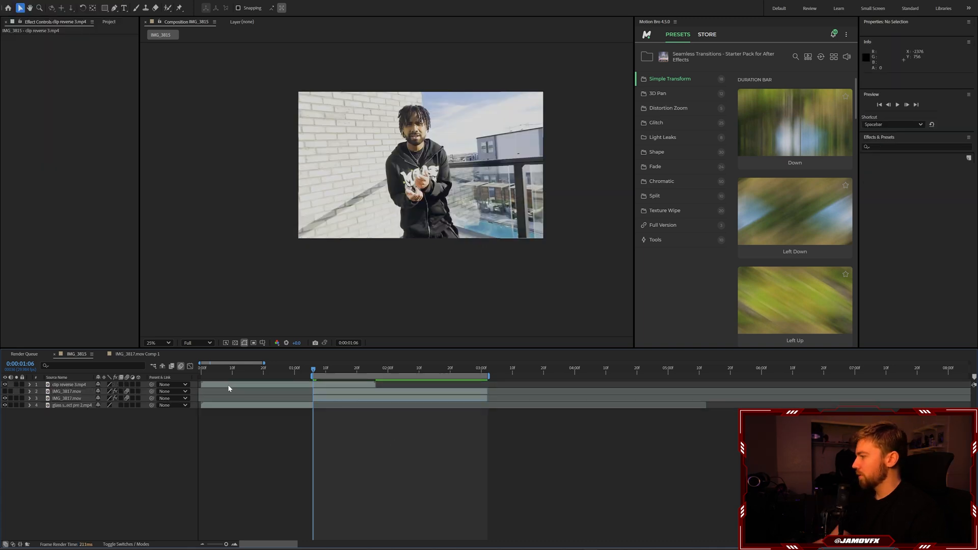
left_click_drag(228, 384, 337, 385)
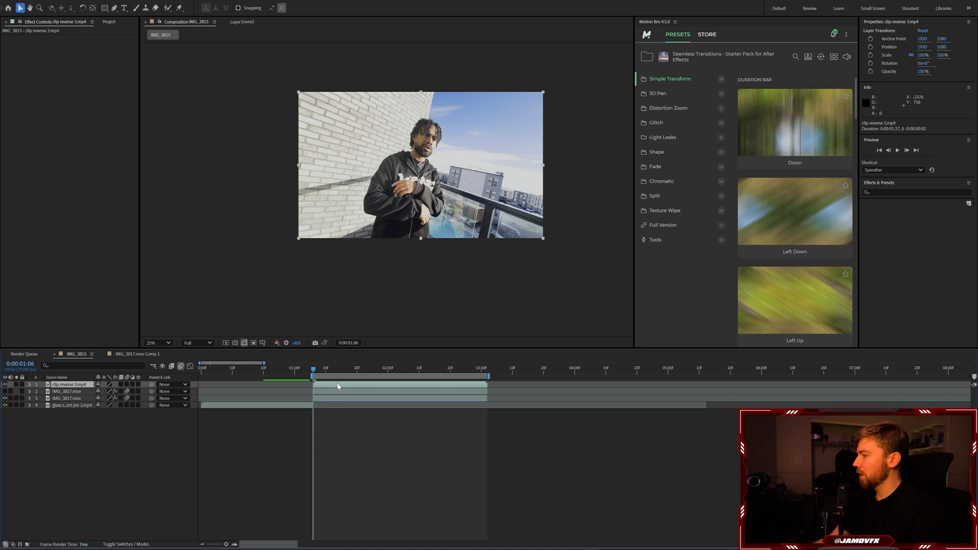
left_click(66, 398)
key("Delete")
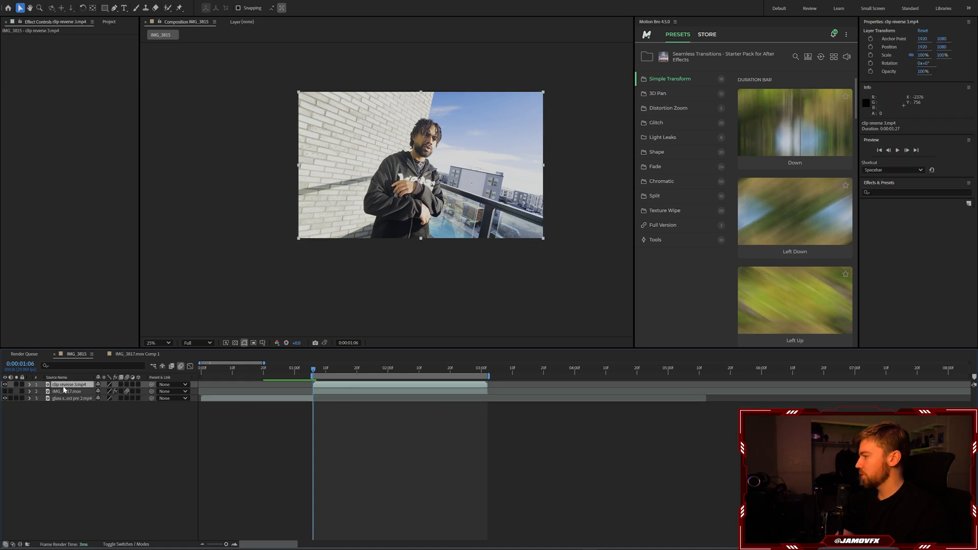
left_click_drag(63, 387, 66, 397)
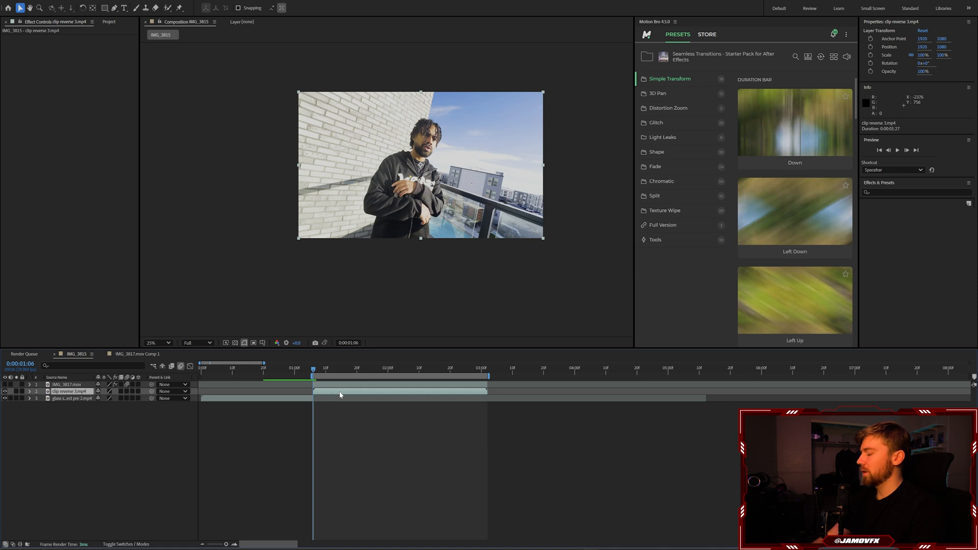
- Apply the Shatter effect to the clip reverse 3.mp4 layer
key("ctrl+space")
type("shatter")
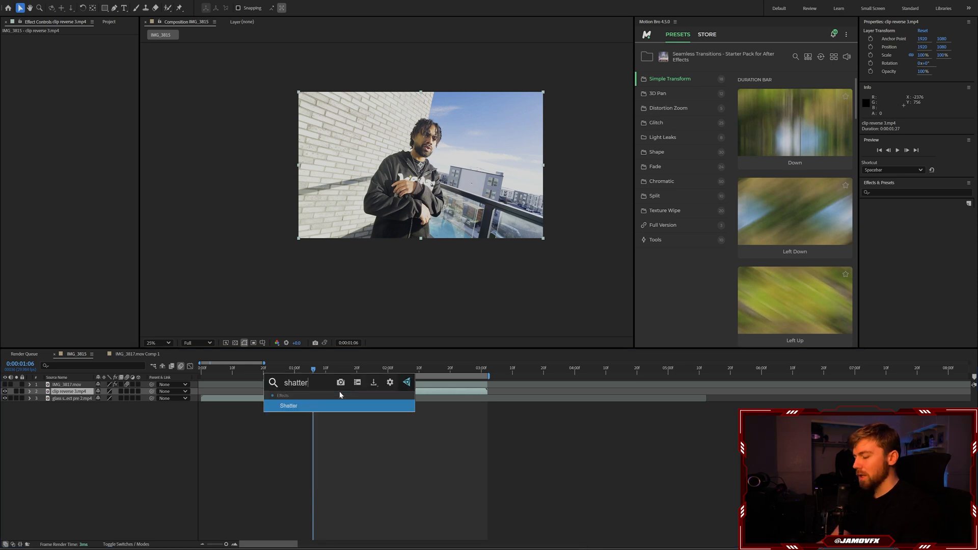
key("Return")
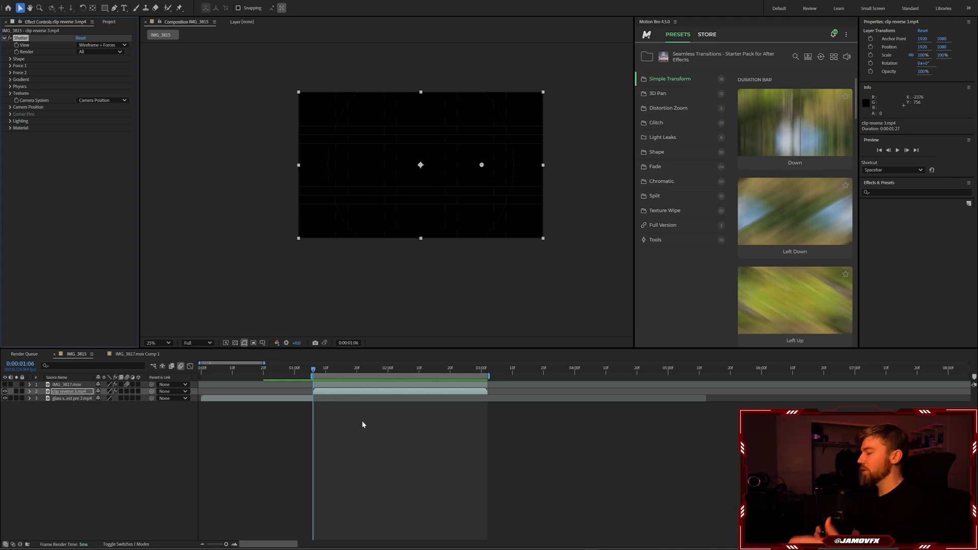
- Switch the Shatter effect's View to Rendered with the playhead at 0:00:01:08
left_click_drag(342, 369, 320, 369)
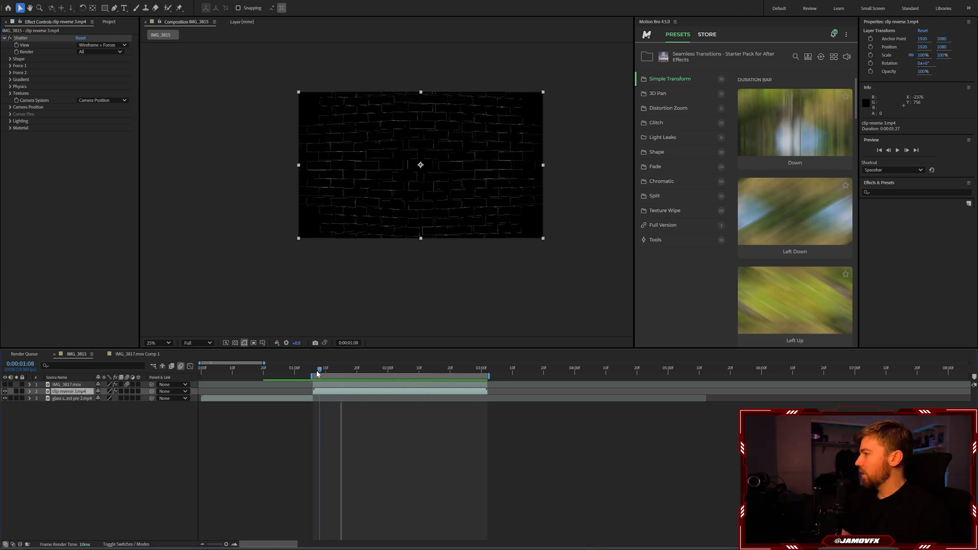
left_click(151, 345)
left_click(158, 351)
left_click_drag(139, 297, 220, 285)
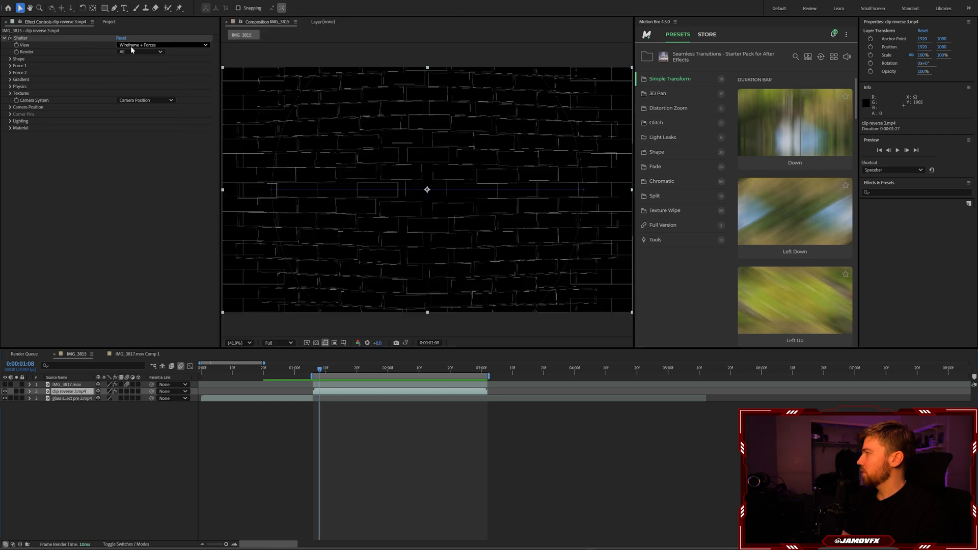
left_click(126, 46)
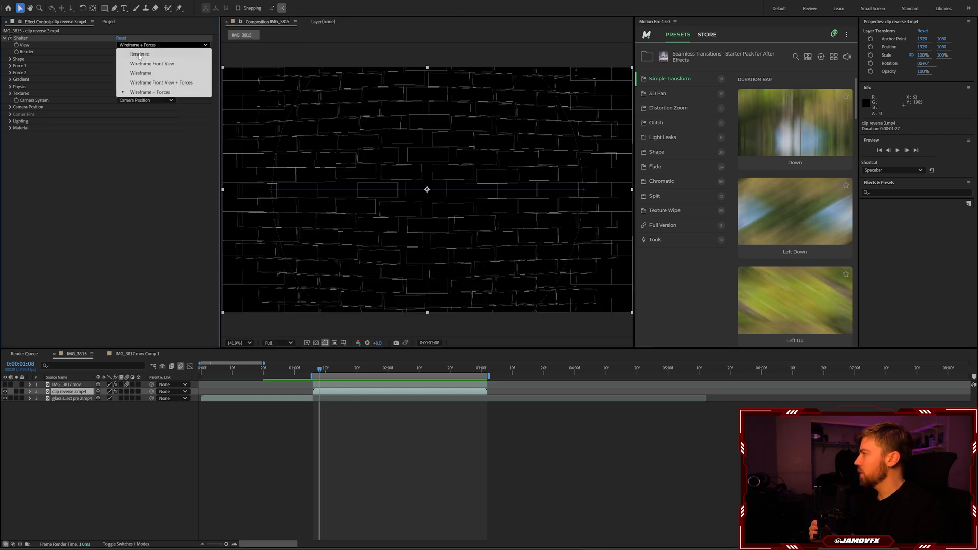
left_click(139, 55)
- Lower the composition's preview resolution to Quarter, play back the shatter and park the playhead at 0:00:01:13
left_click(278, 343)
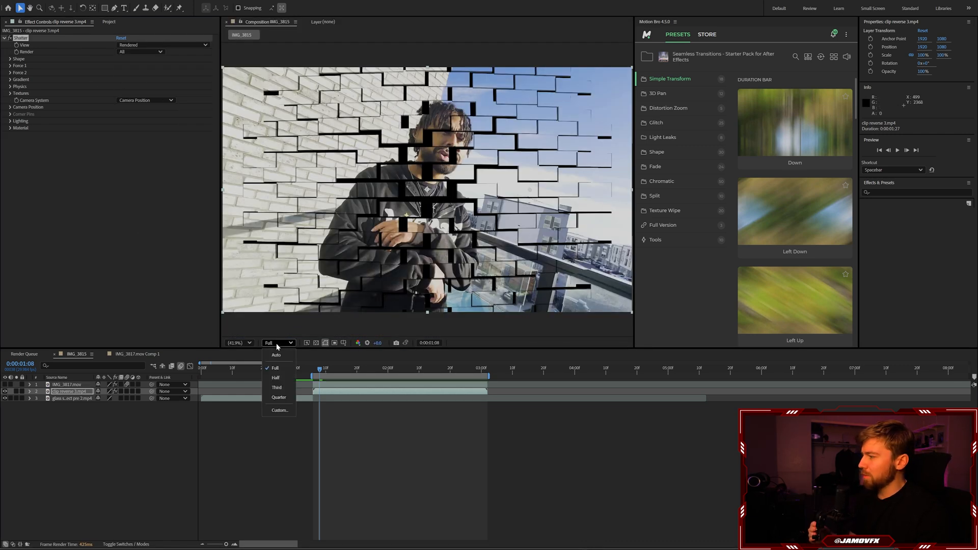
left_click(279, 400)
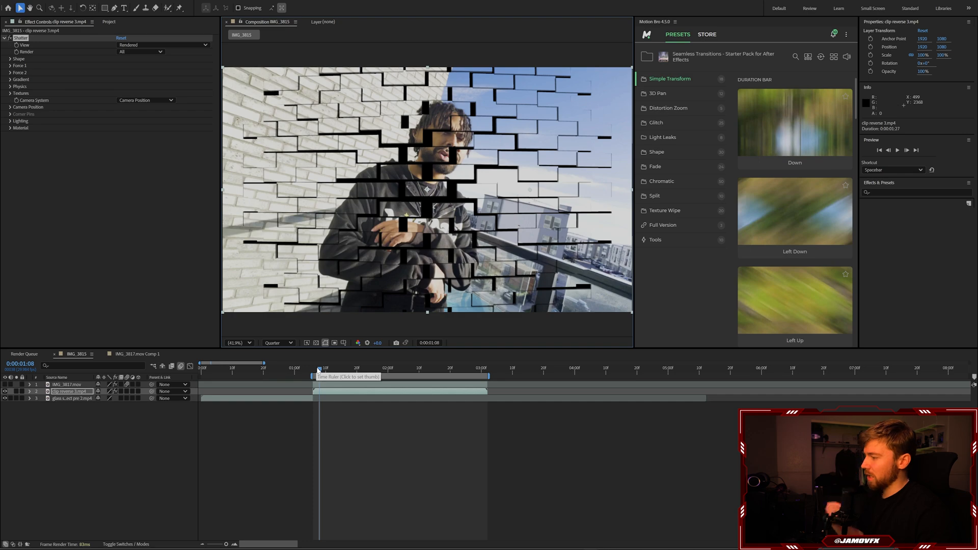
key("space")
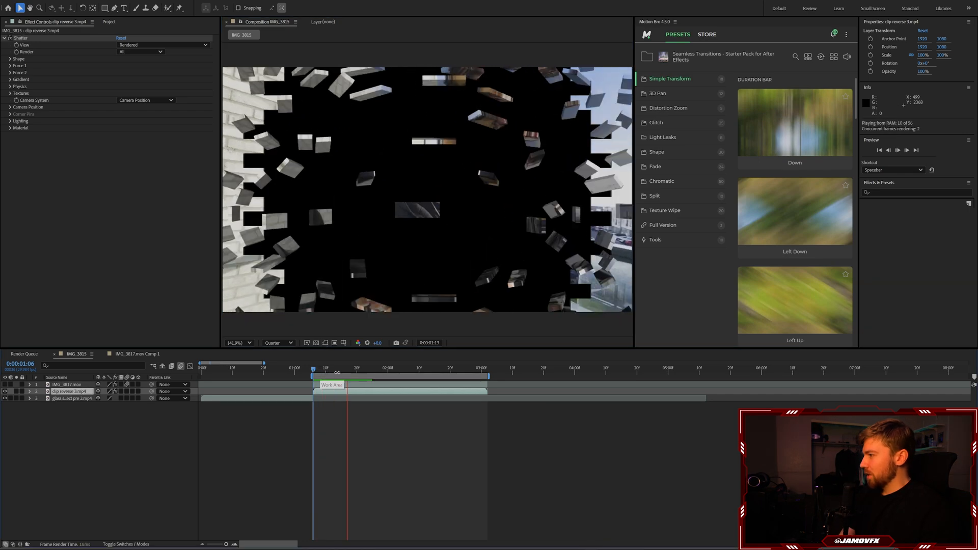
key("space")
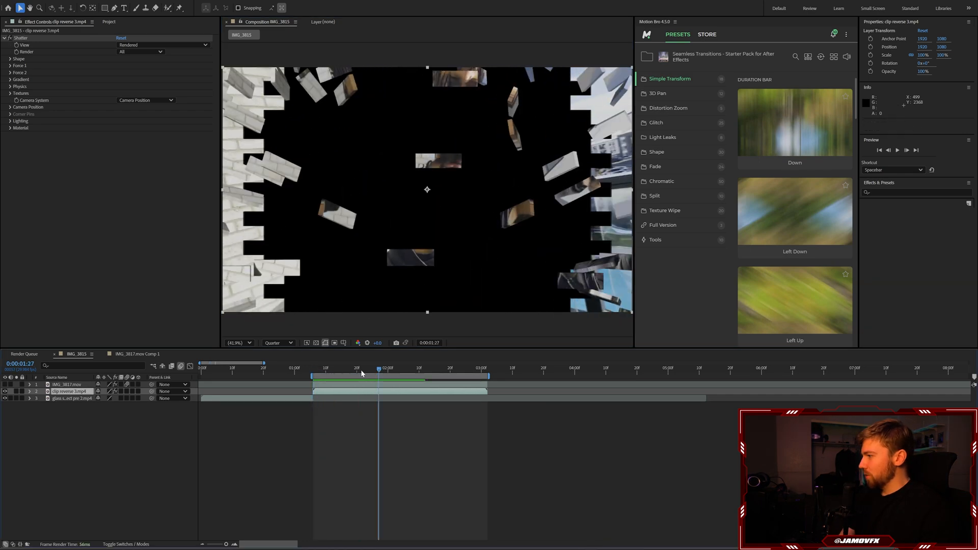
left_click_drag(362, 371, 335, 372)
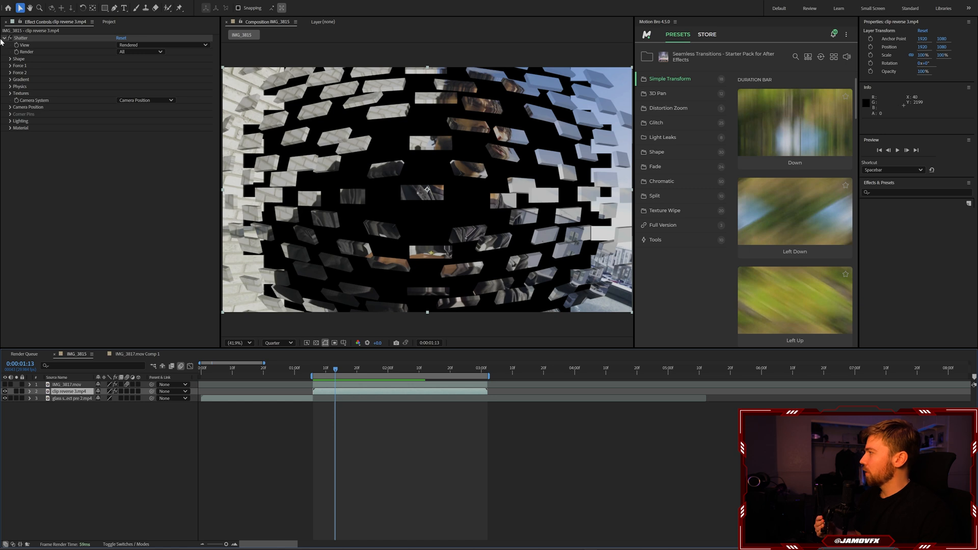
- Set the Shatter shape's Repetitions to 18 and its Pattern to Glass
left_click(10, 60)
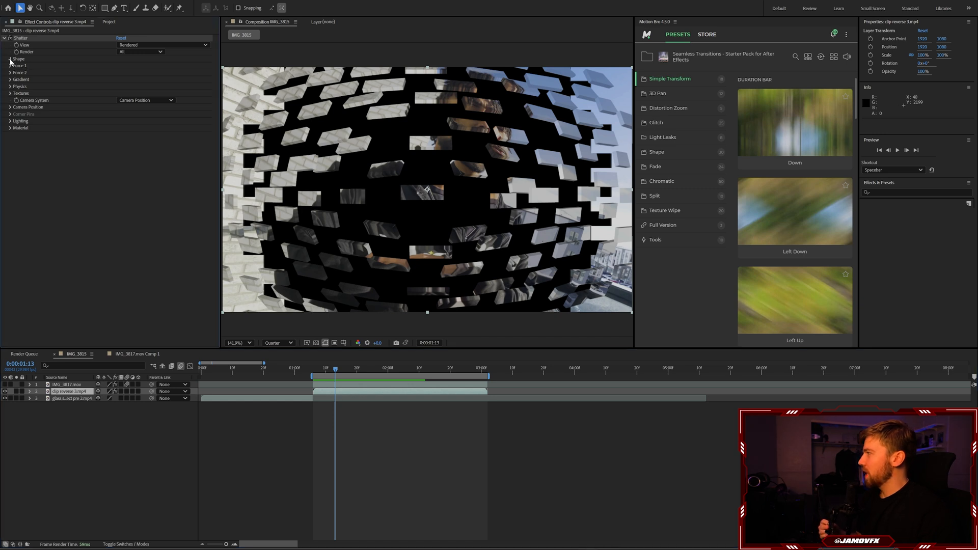
left_click(10, 115)
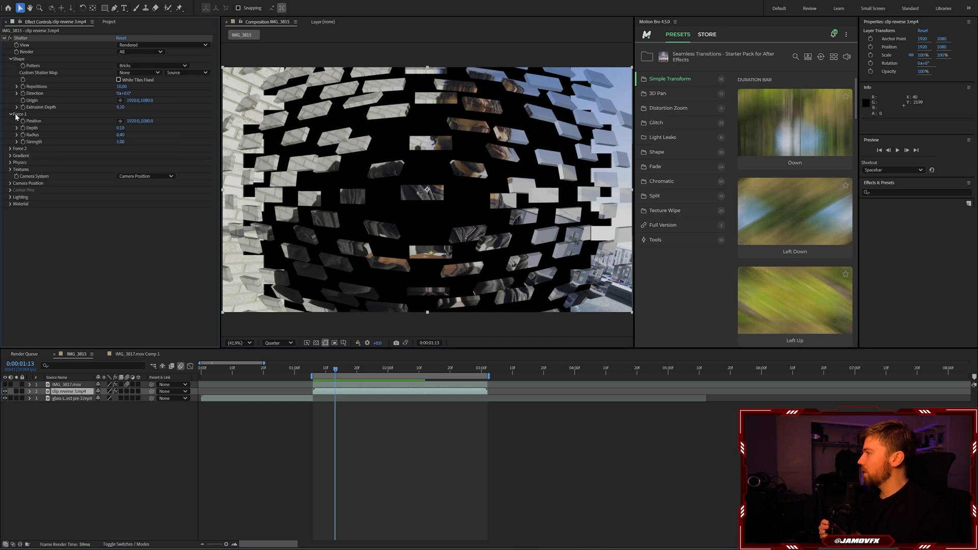
left_click(122, 86)
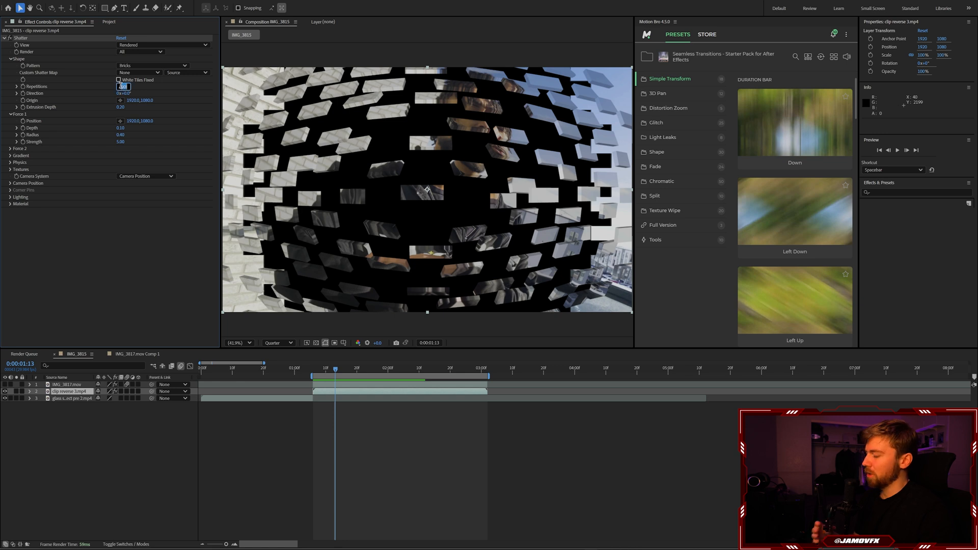
type("18")
key("Return")
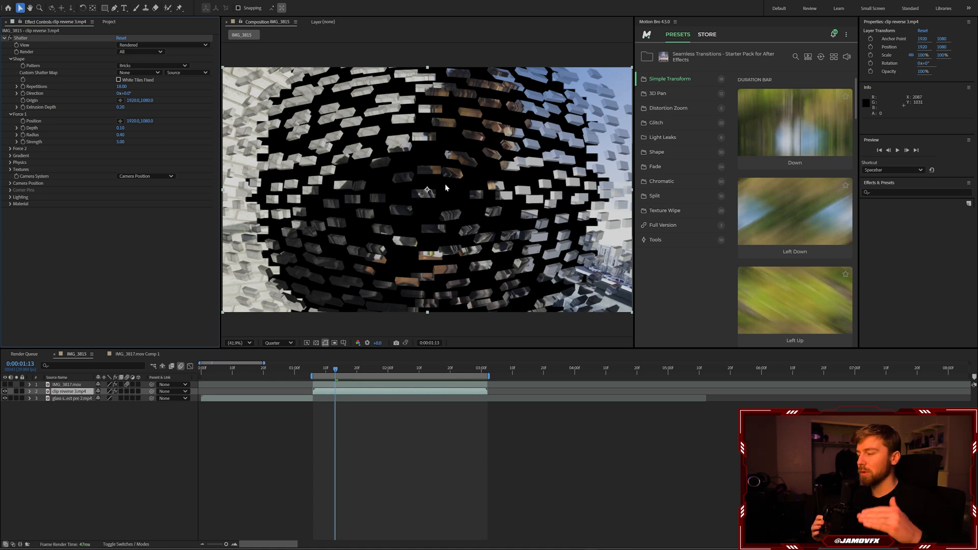
left_click(135, 66)
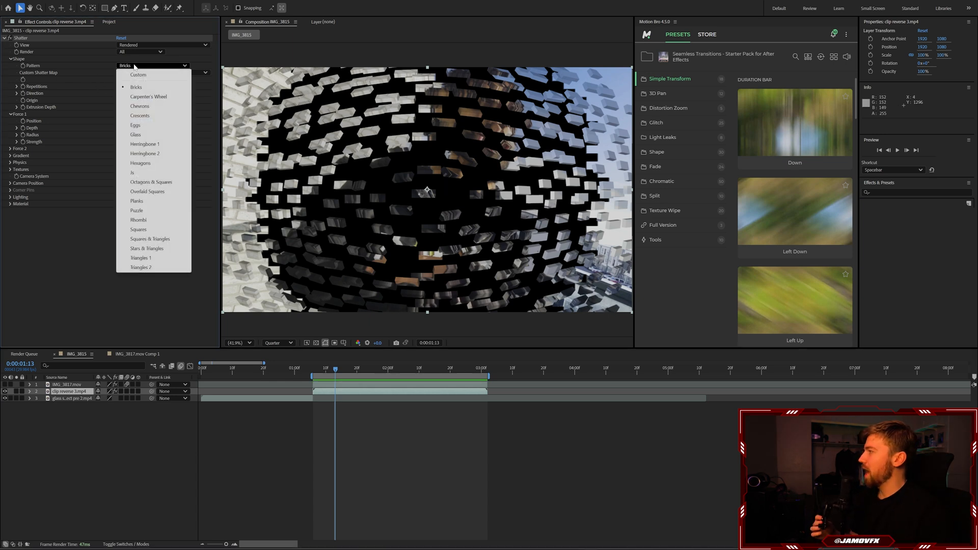
left_click(156, 135)
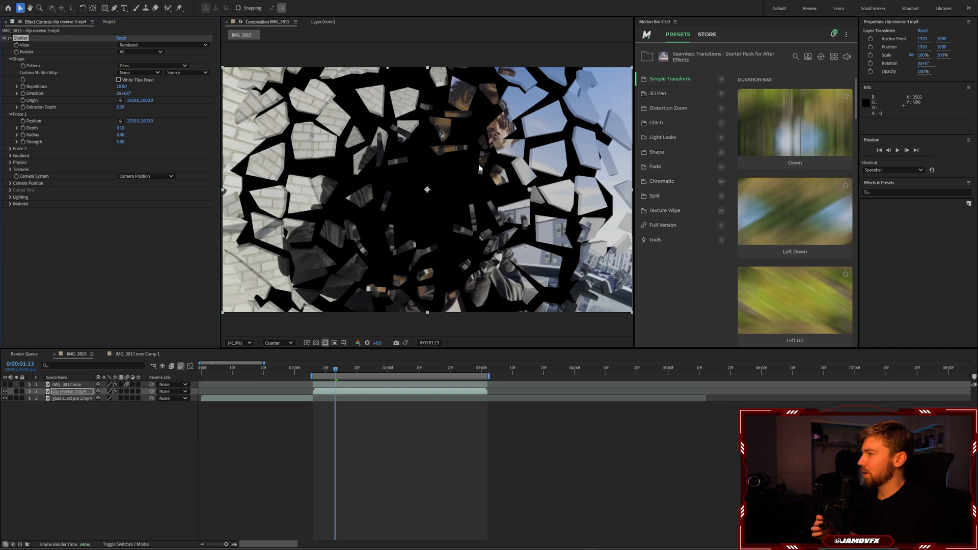
- Set the Shatter shape's Extrusion Depth on clip reverse.mp4 to 0.09 and play back the shatter
scroll(435, 190, "up", 1)
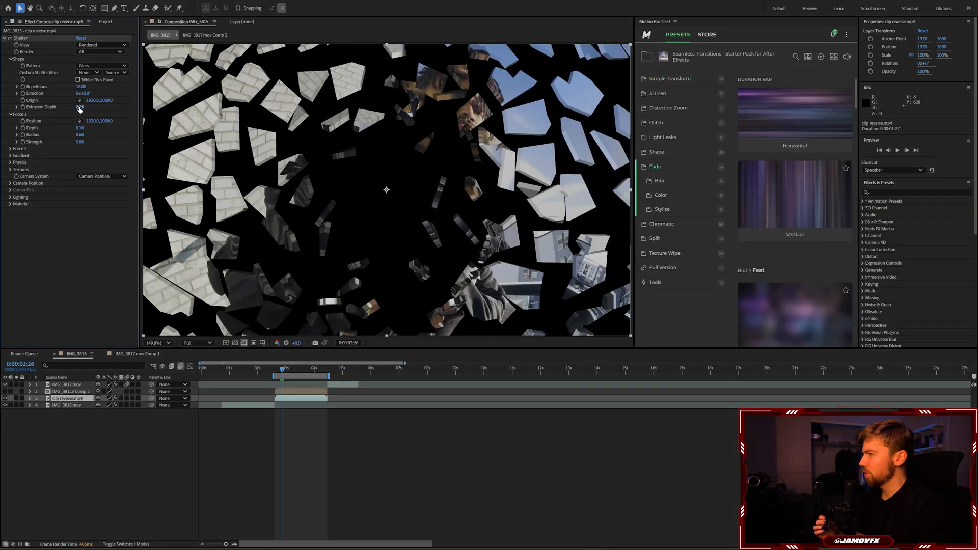
left_click_drag(80, 109, 76, 107)
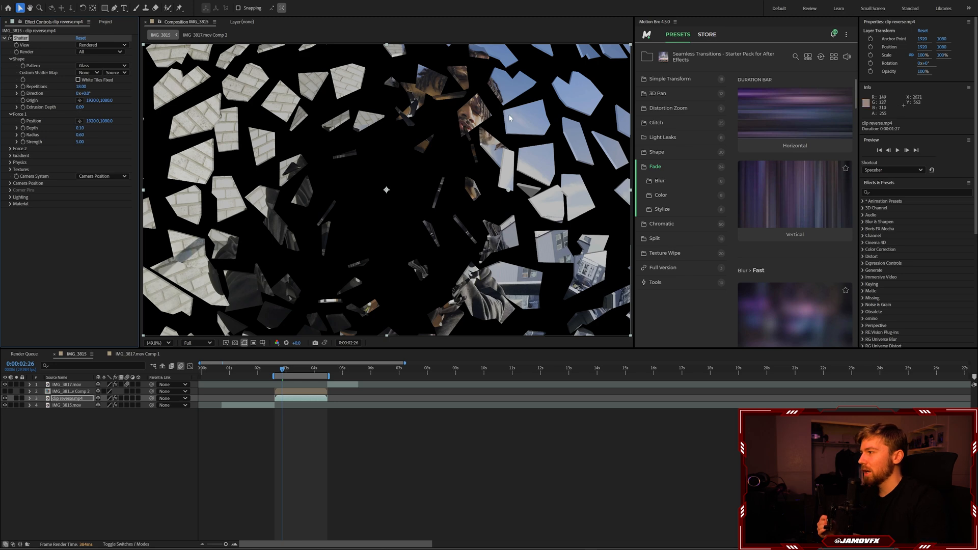
key("space")
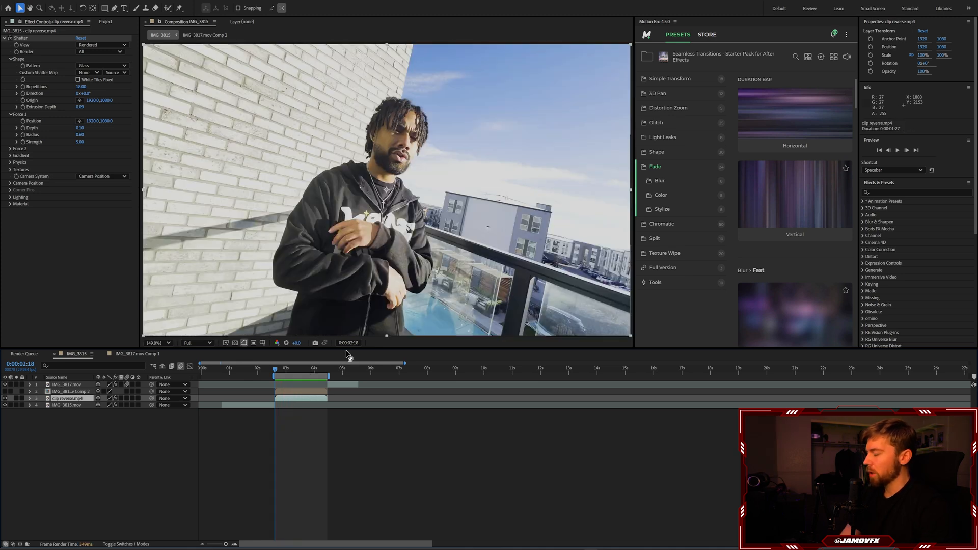
- Pre-compose clip reverse.mp4 with all attributes moved into the new composition, and time-reverse the resulting layer
key("ctrl+shift+c")
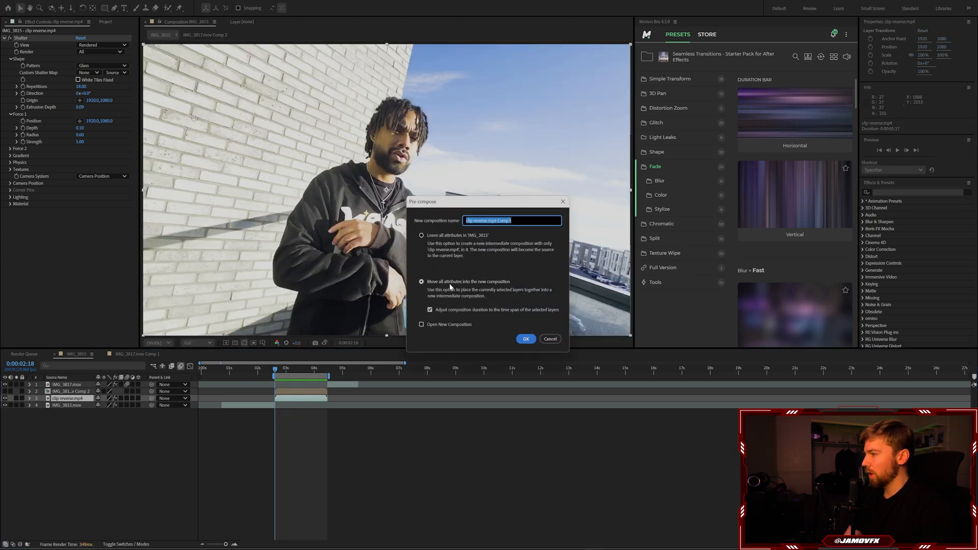
left_click(526, 339)
right_click(304, 399)
mouse_move(341, 191)
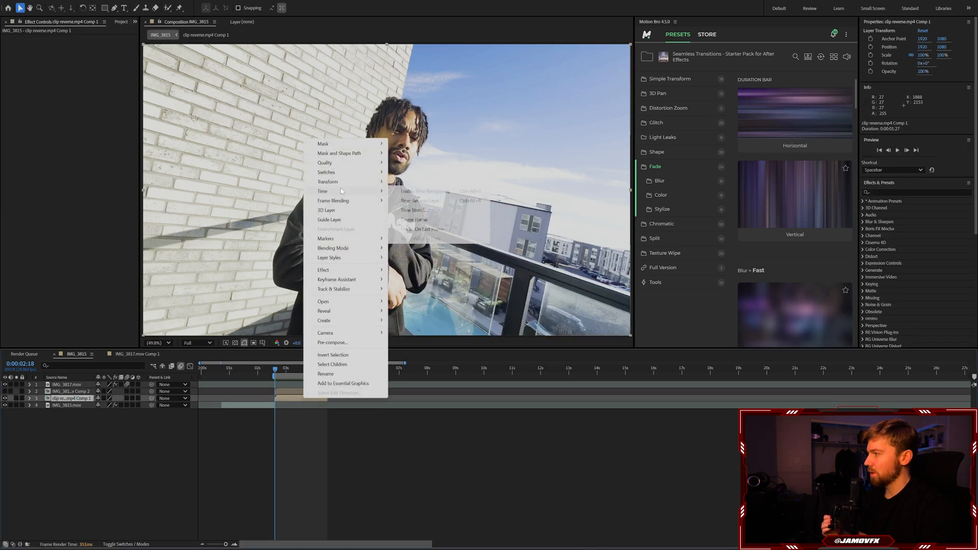
left_click(415, 200)
left_click(387, 435)
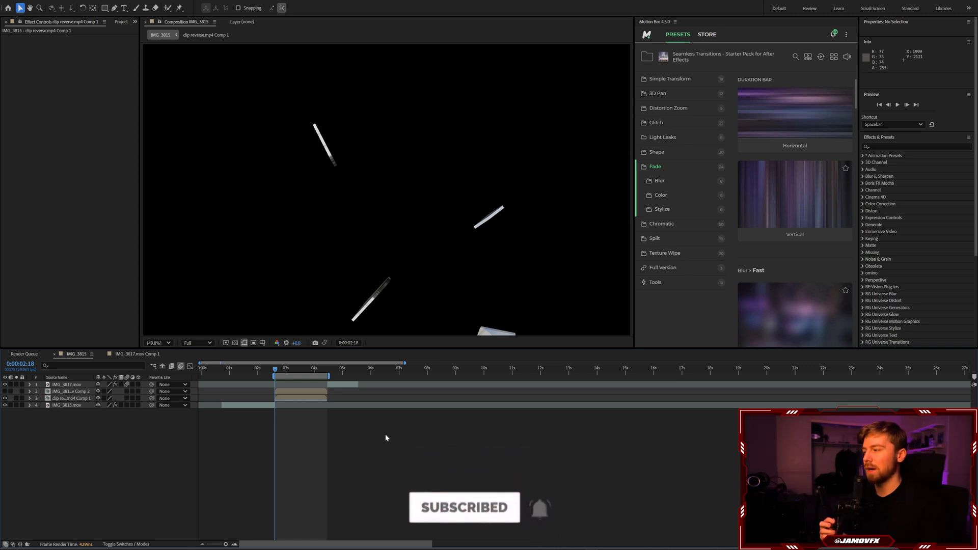
- Show the rotoscoped IMG_3817.mov Comp 2 layer over the reversed shatter and check the frame at 0:00:04:11
left_click(313, 391)
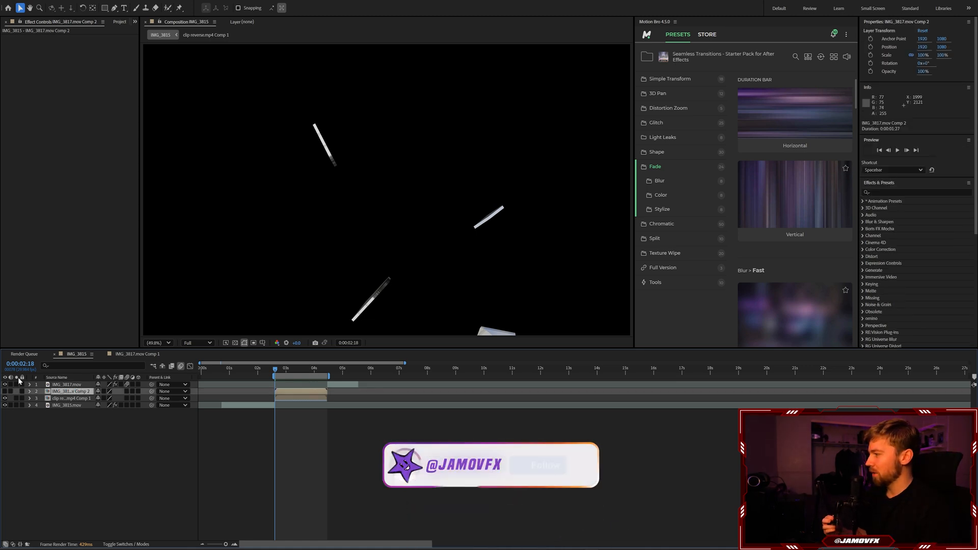
left_click(326, 371)
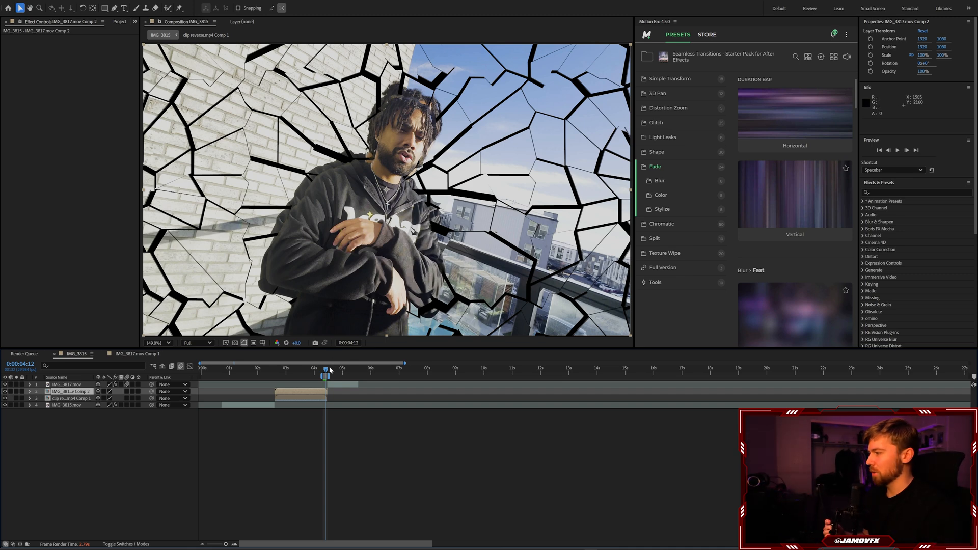
left_click_drag(328, 372, 326, 373)
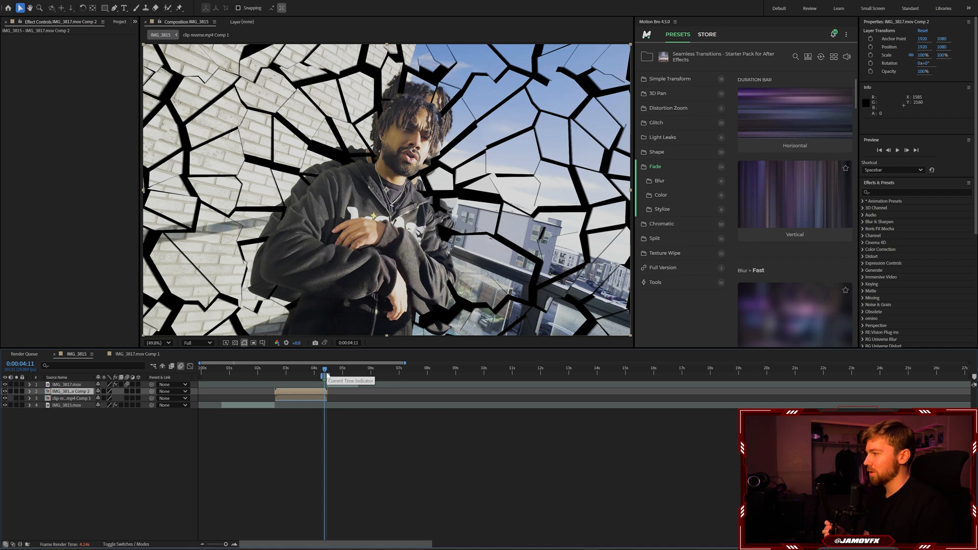
- Move the playhead to 0:00:02:19 and hide the IMG_3817.mov Comp 2 and clip reverse.mp4 Comp 1 layers
left_click_drag(325, 374, 276, 375)
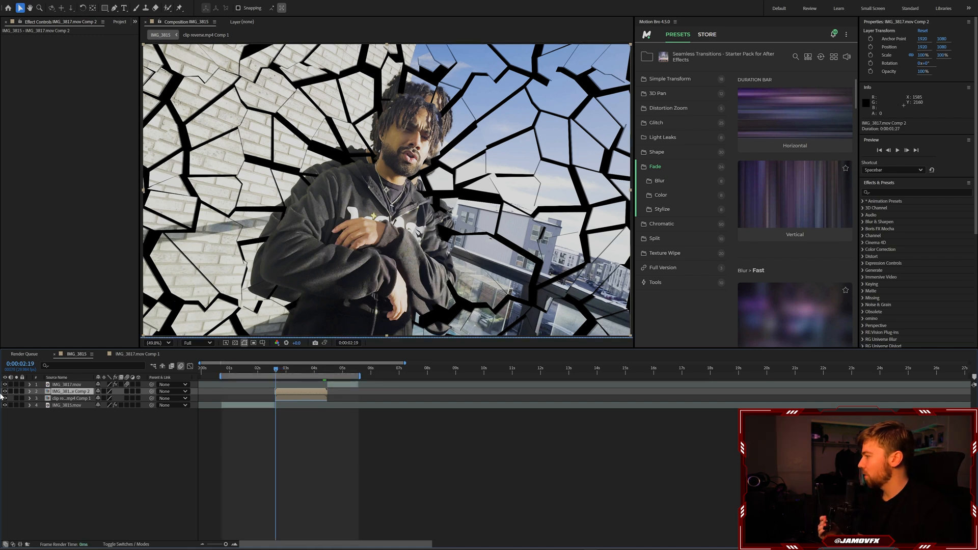
left_click_drag(5, 392, 5, 398)
left_click(329, 486)
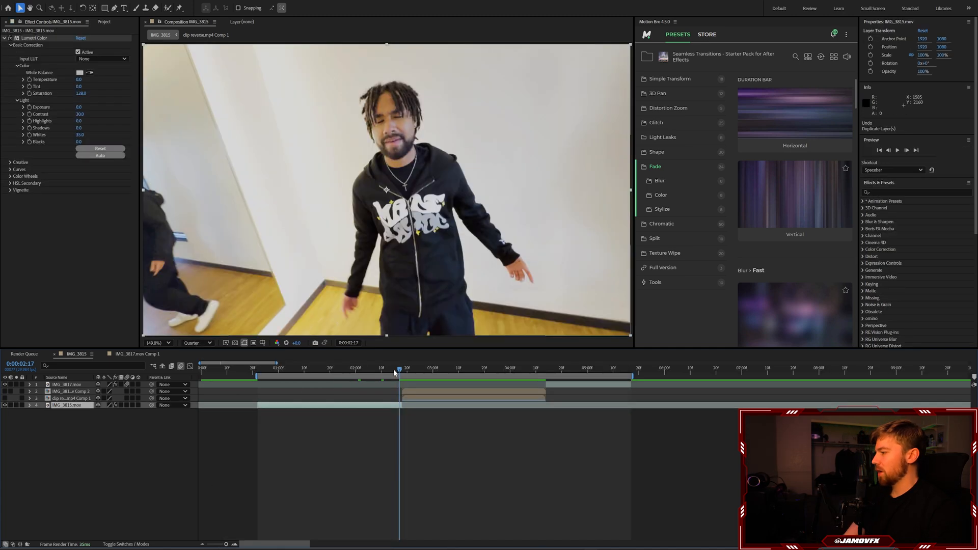
- Add a time-reversed duplicate of the IMG_3815.mov layer that starts at 0:00:02:18
left_click_drag(355, 367, 399, 369)
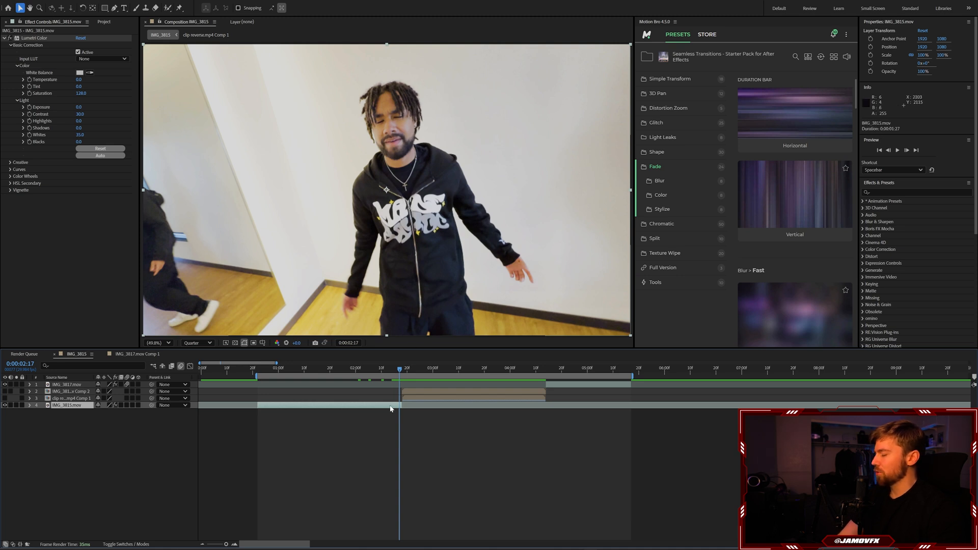
key("ctrl+d")
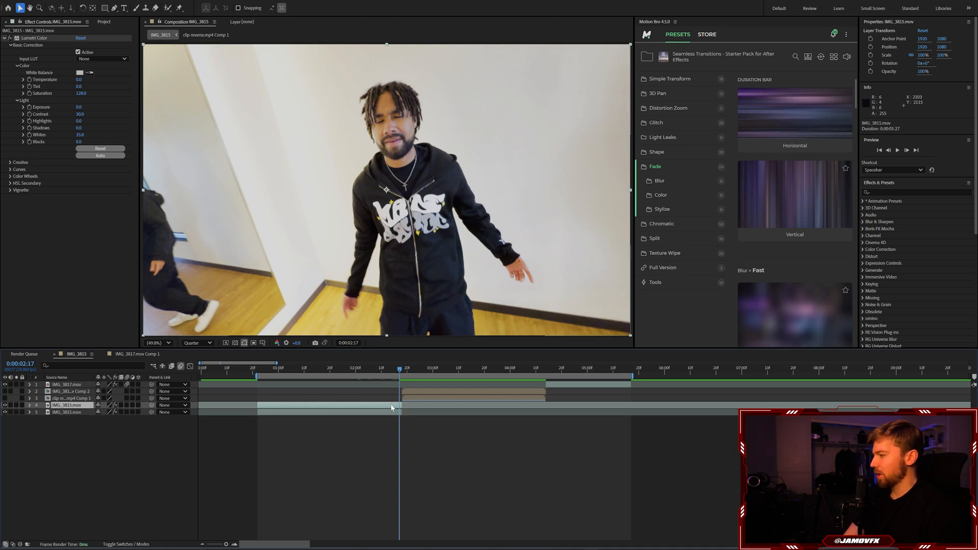
right_click(392, 407)
mouse_move(458, 200)
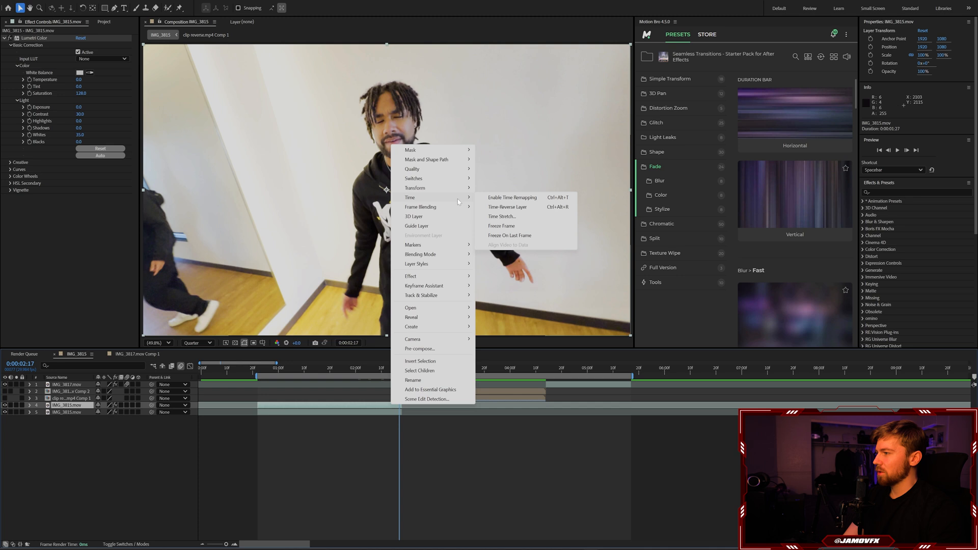
left_click(499, 208)
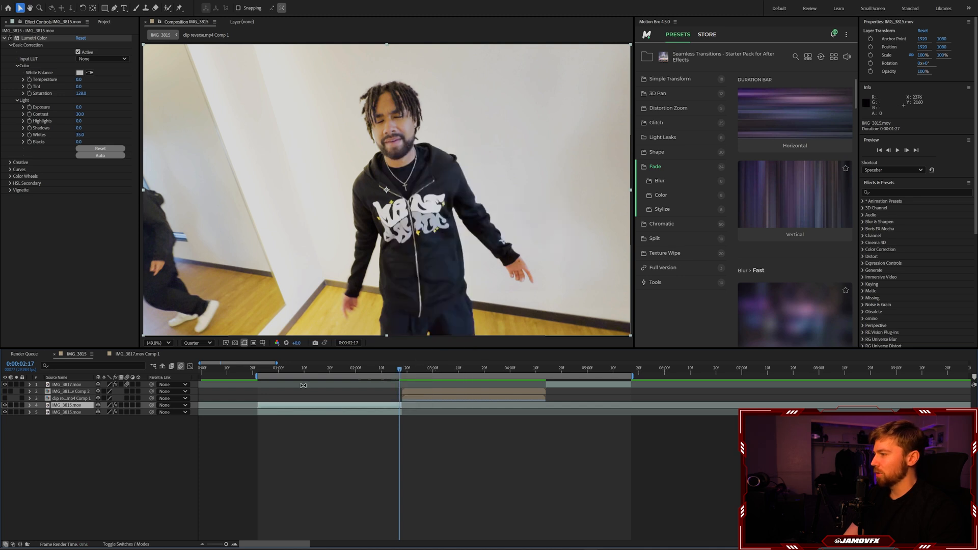
left_click_drag(279, 410, 412, 408)
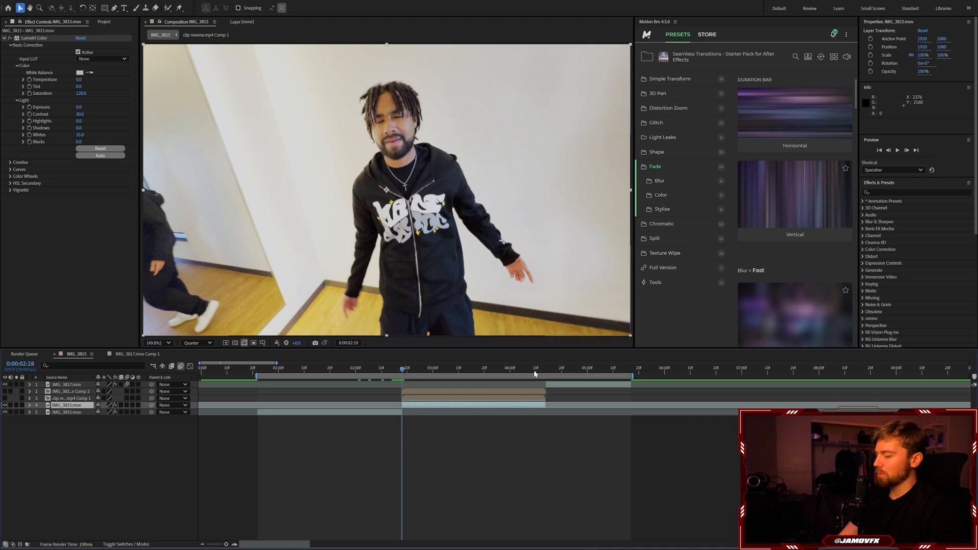
- Fit the work area to the reversed IMG_3815.mov duplicate and export that section as clip reverse 2.mp4
key("b")
left_click_drag(546, 370, 544, 370)
key("n")
key("shift+Home")
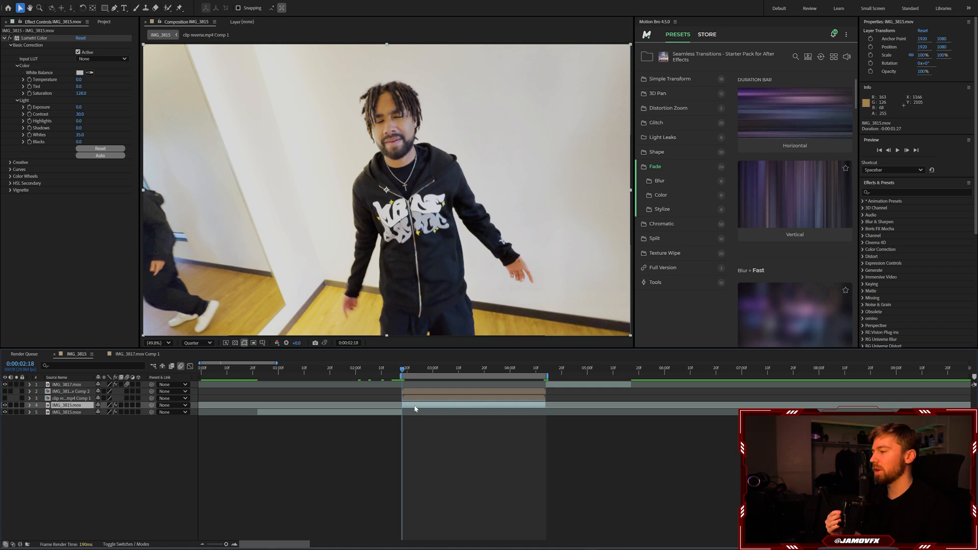
left_click(2, 2)
mouse_move(48, 137)
left_click(132, 144)
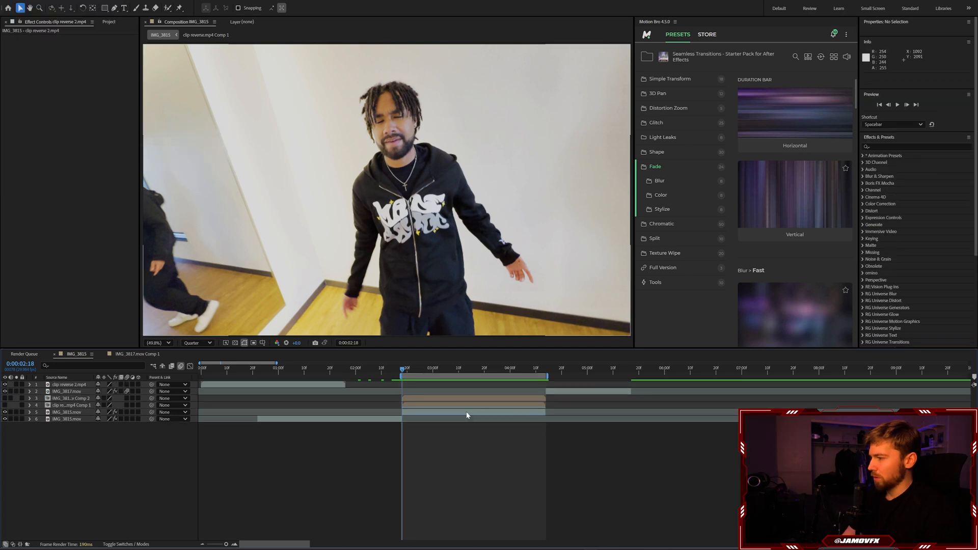
- Replace the reversed IMG_3815.mov duplicate with clip reverse 2.mp4, starting at 0:00:02:18 and stacked below clip reverse.mp4 Comp 1
left_click(466, 412)
key("Delete")
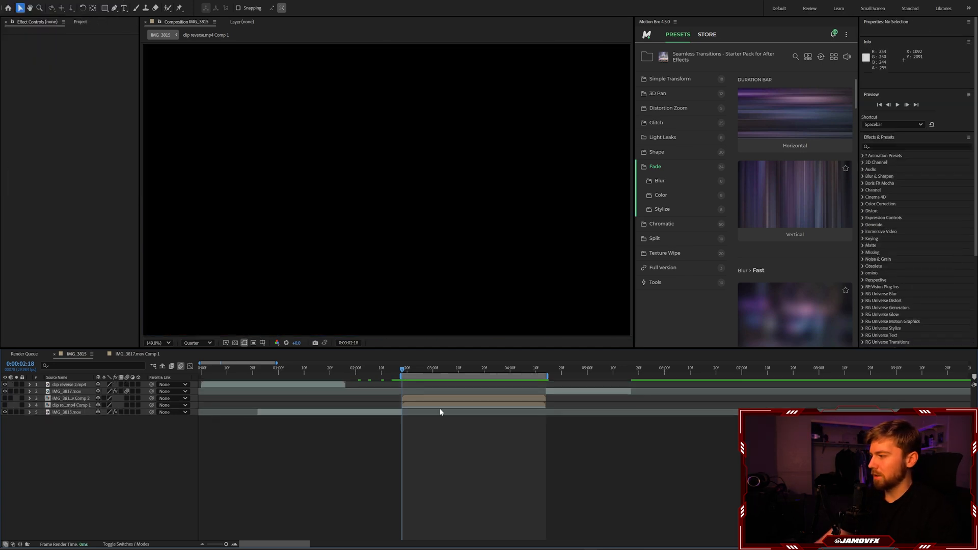
left_click_drag(229, 384, 429, 385)
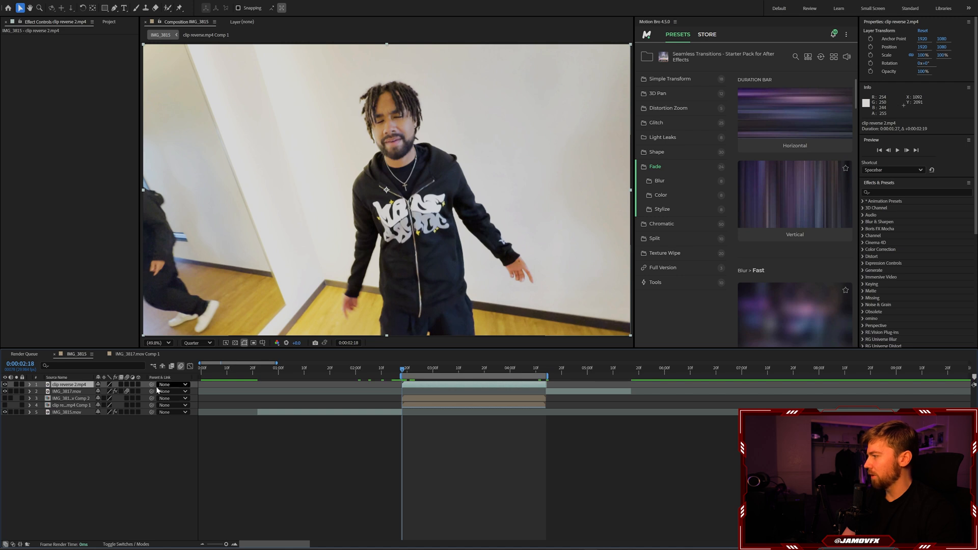
left_click_drag(83, 386, 85, 409)
left_click(417, 442)
- Apply the Shatter effect to clip reverse 2.mp4 and set its View to Rendered
left_click_drag(402, 370, 402, 371)
left_click(416, 406)
key("ctrl+space")
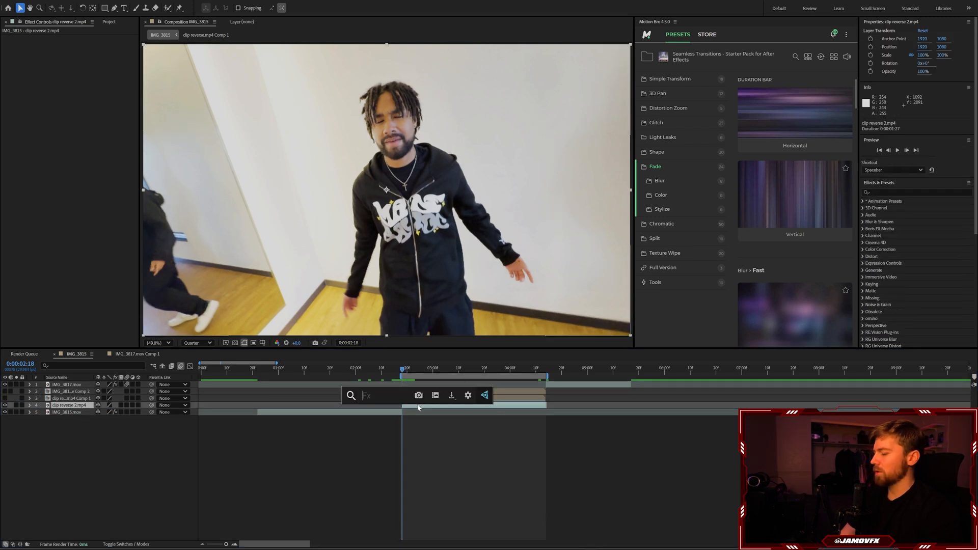
type("shatter")
key("Return")
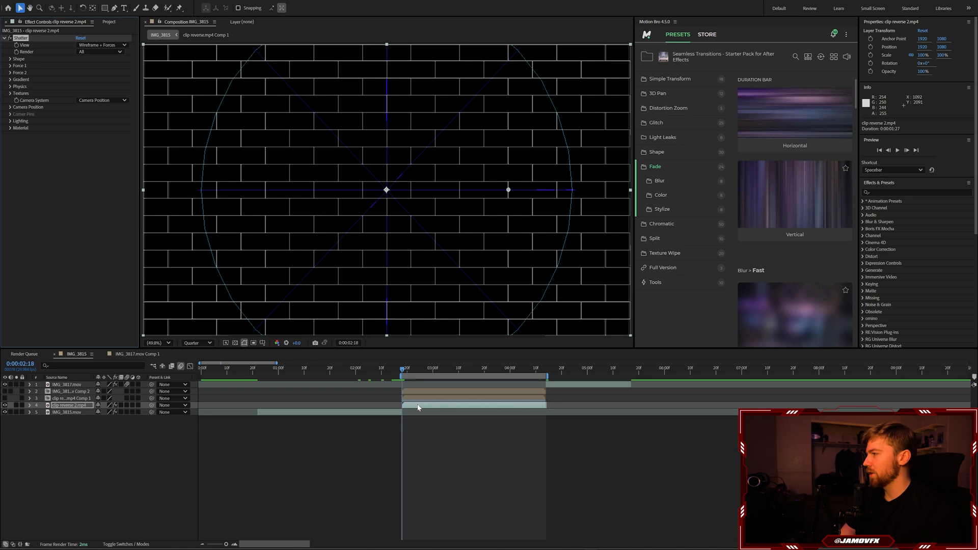
left_click(103, 45)
left_click(99, 55)
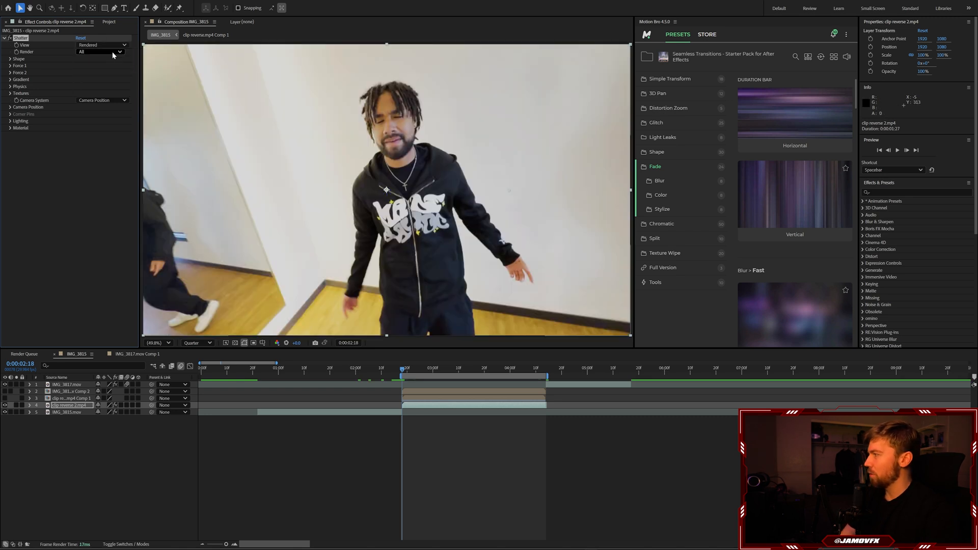
- Set the Shatter shape's Pattern to Glass, Repetitions to 18 and Extrusion Depth to 0.12
left_click(10, 59)
left_click(104, 67)
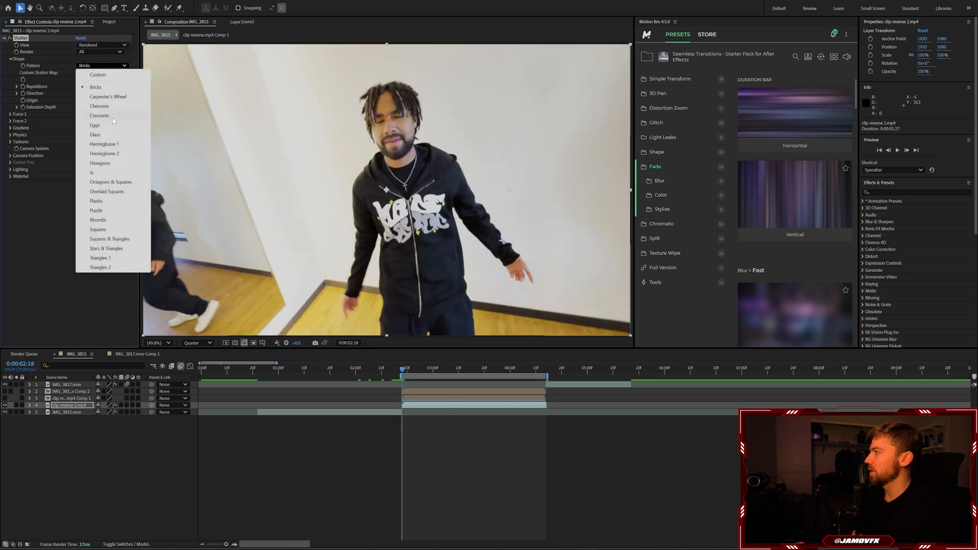
left_click(96, 136)
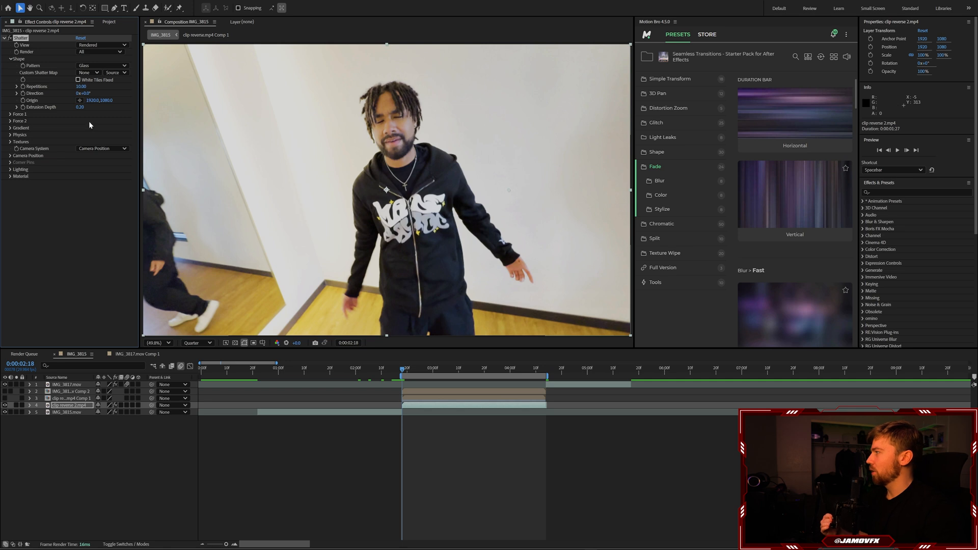
left_click(81, 86)
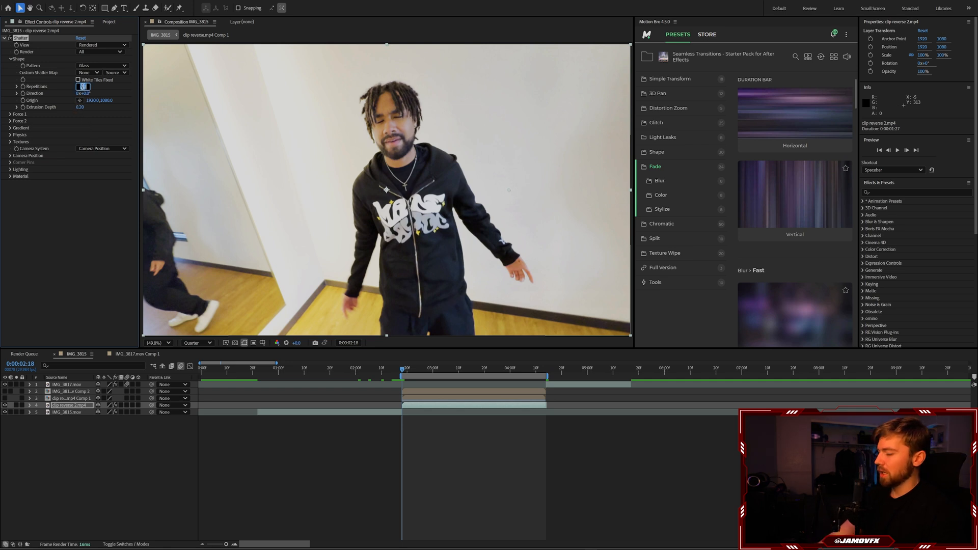
type("18")
key("Return")
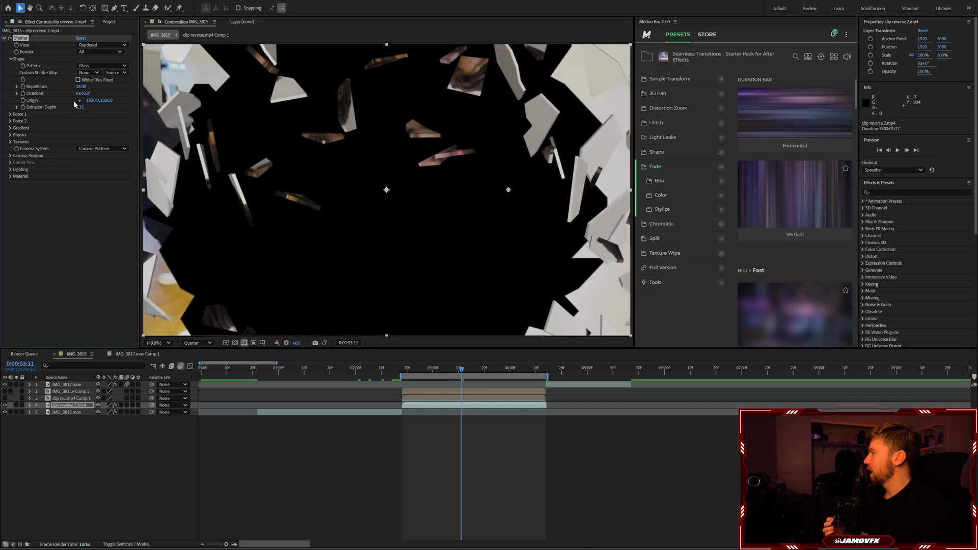
- Set the Radius of Shatter's Force 1 to 0.60 and play back the shatter from 0:00:02:11
left_click(11, 115)
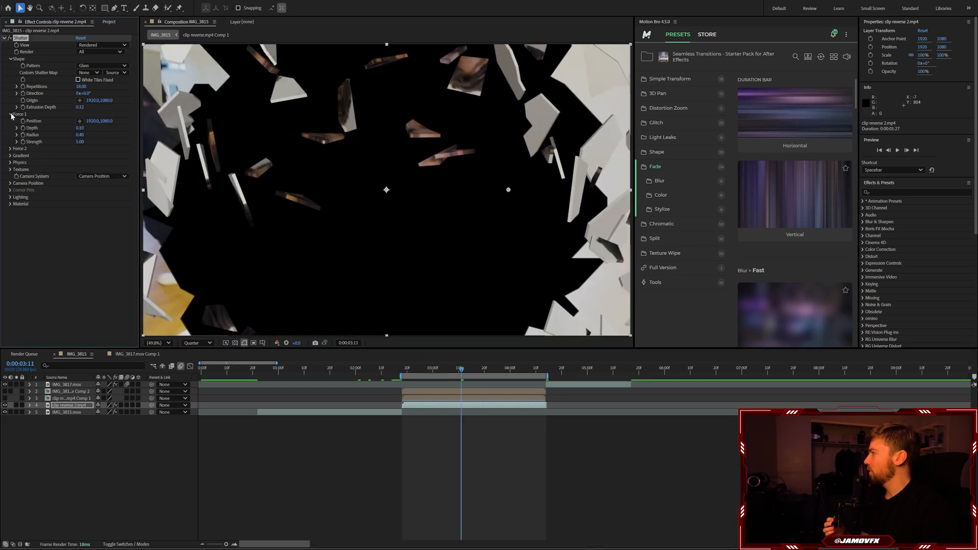
left_click(80, 135)
key("Return")
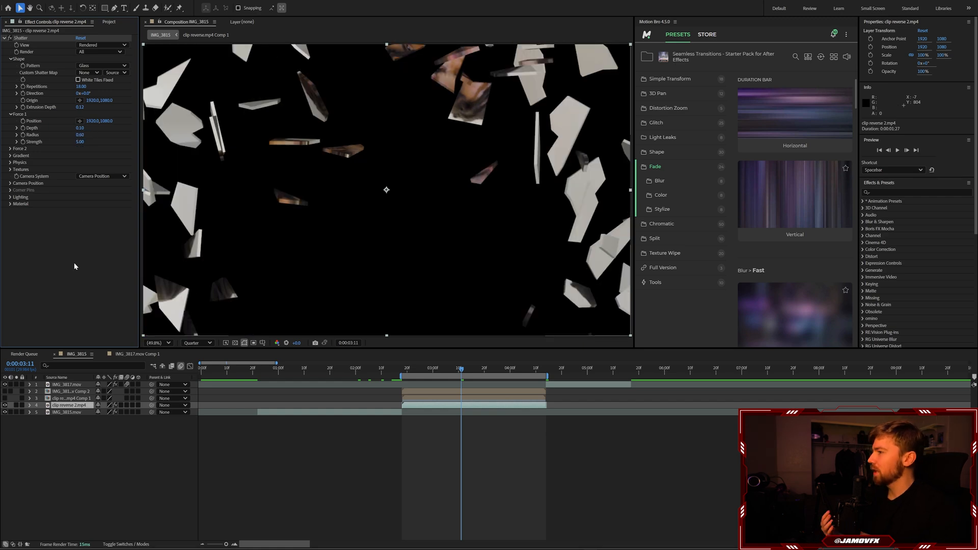
left_click_drag(407, 368, 383, 371)
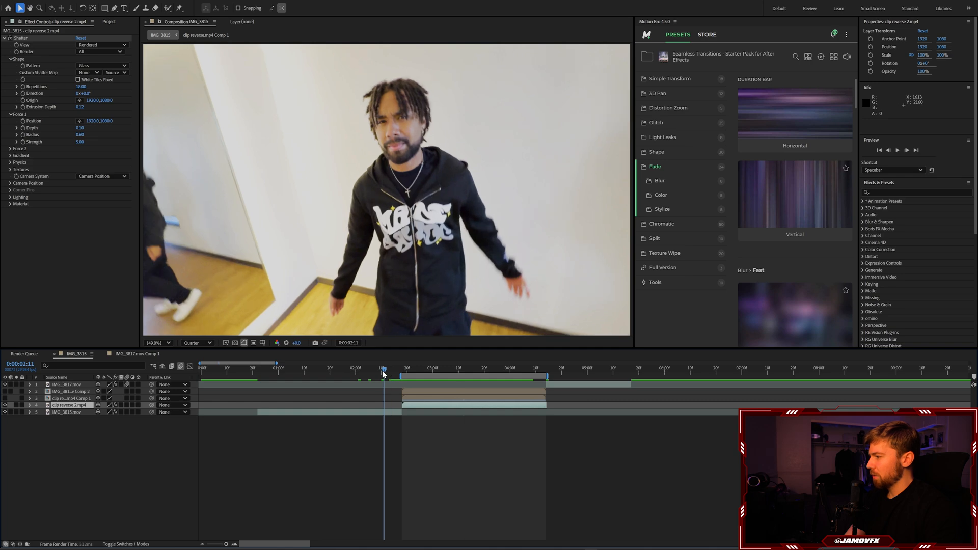
key("space")
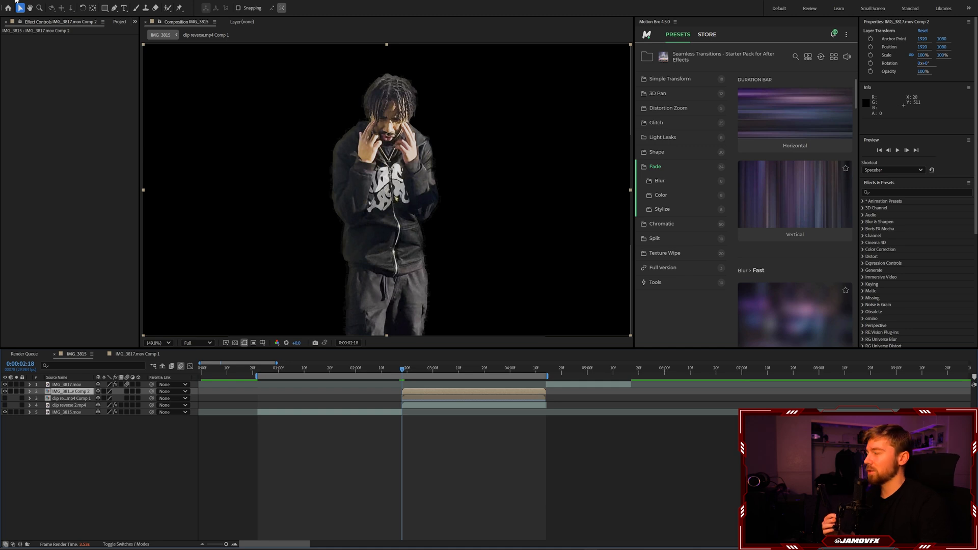
- Purge all memory and disk cache for all versions and park the playhead at 0:00:02:18
left_click(17, 2)
mouse_move(58, 199)
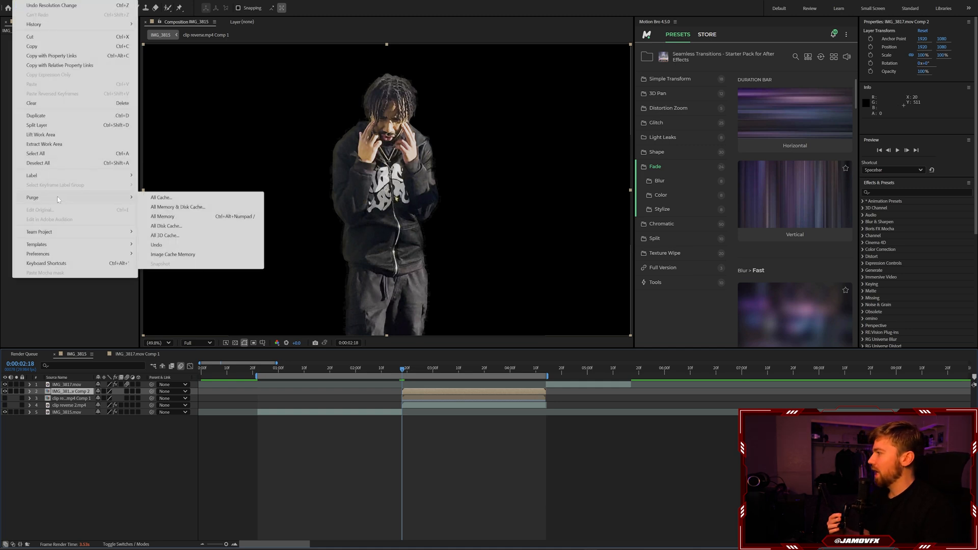
left_click(172, 207)
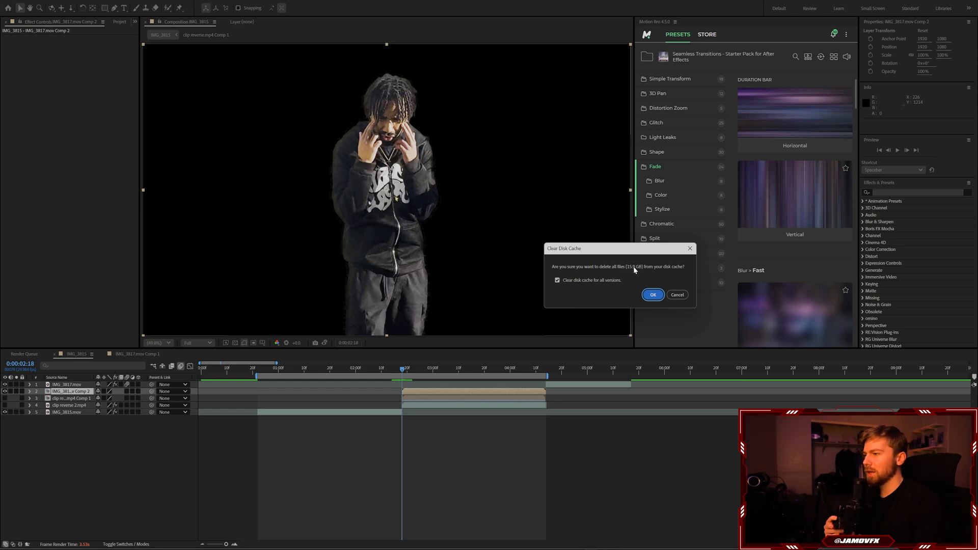
left_click(654, 296)
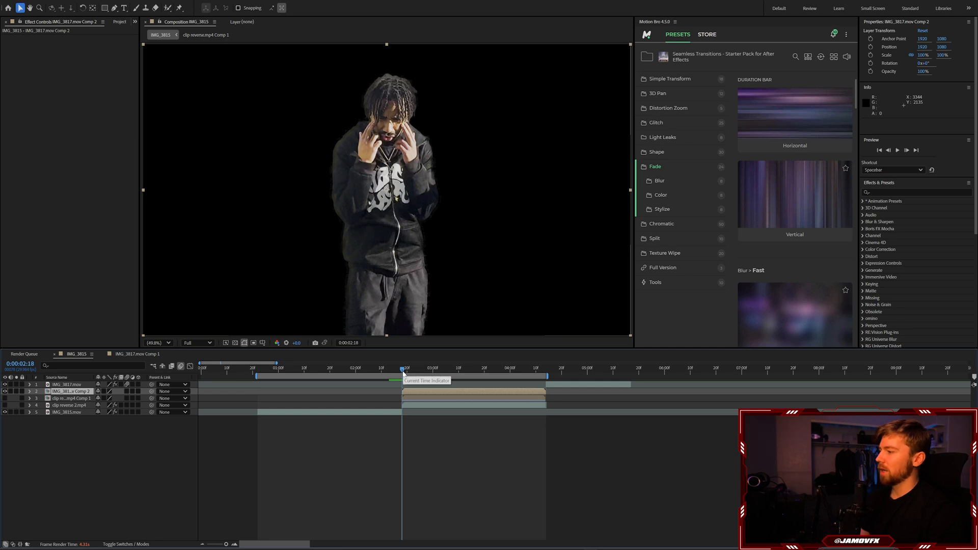
left_click_drag(403, 372, 401, 372)
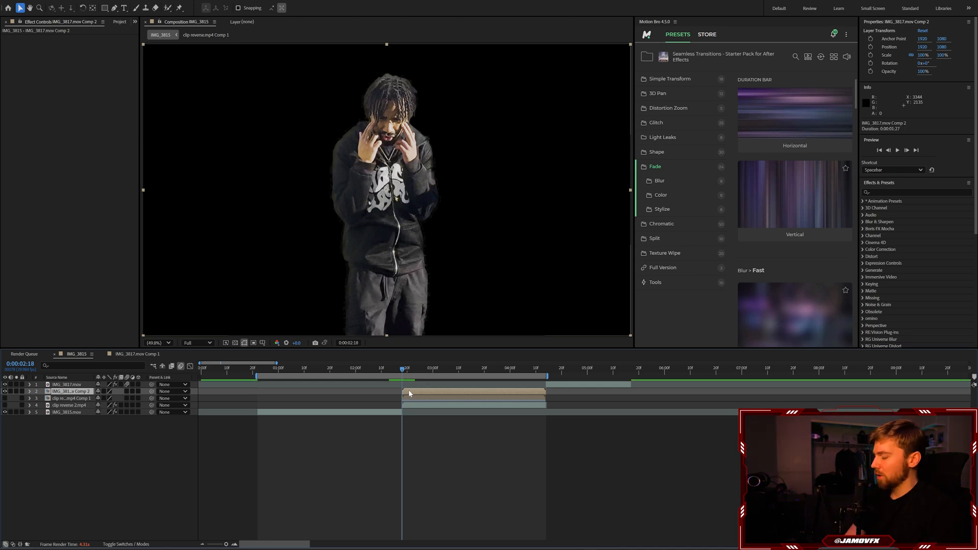
- Duplicate the IMG_3817.mov Comp 2 layer and pre-compose the copy with all attributes moved into it
key("ctrl+d")
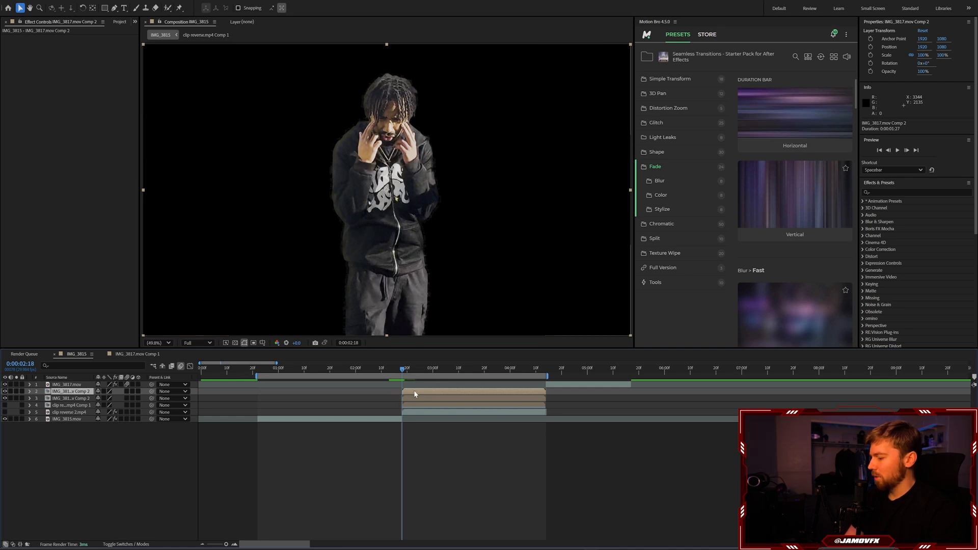
key("ctrl+shift+c")
key("Return")
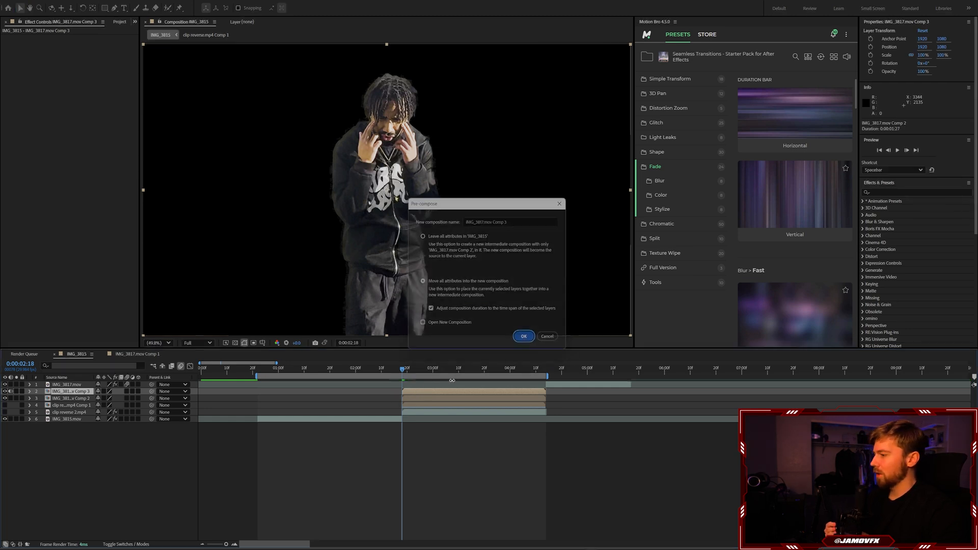
- Freeze the copy's frame at 0:00:02:18, and shift and trim it to cover only the 18 frames before the playhead
right_click(402, 391)
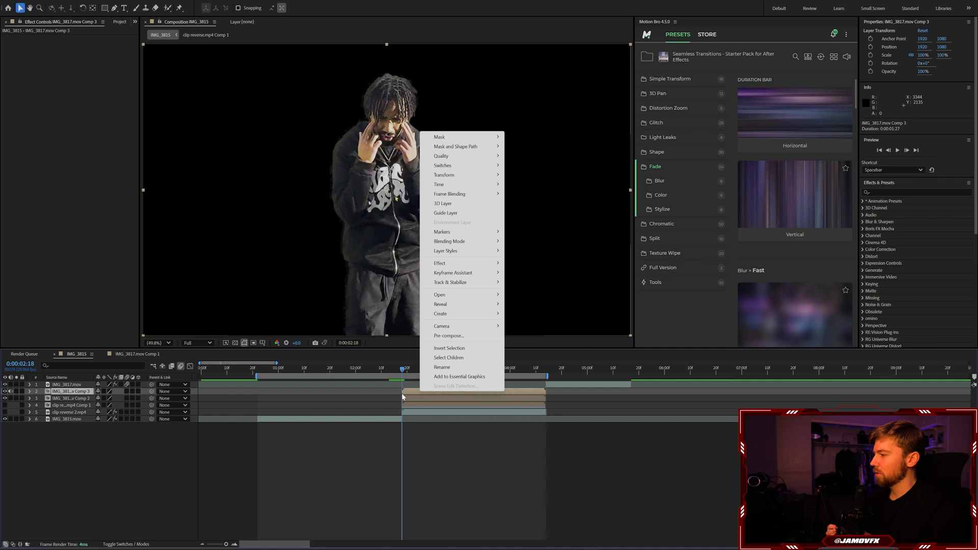
mouse_move(451, 189)
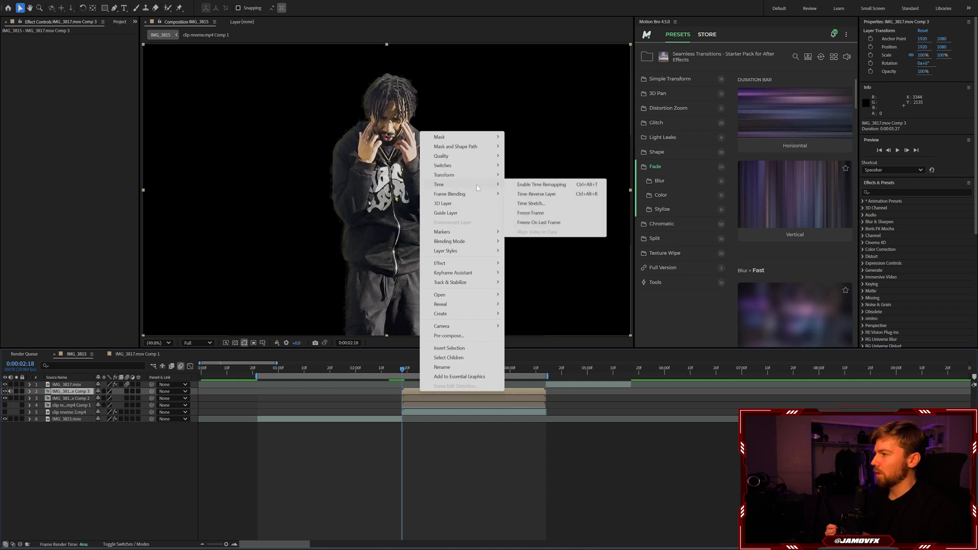
left_click(535, 213)
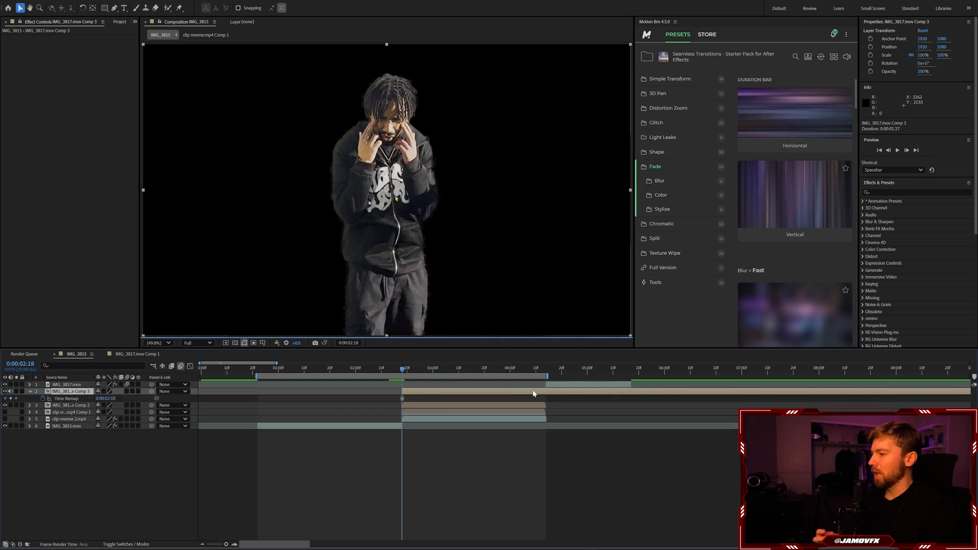
left_click_drag(537, 394, 503, 393)
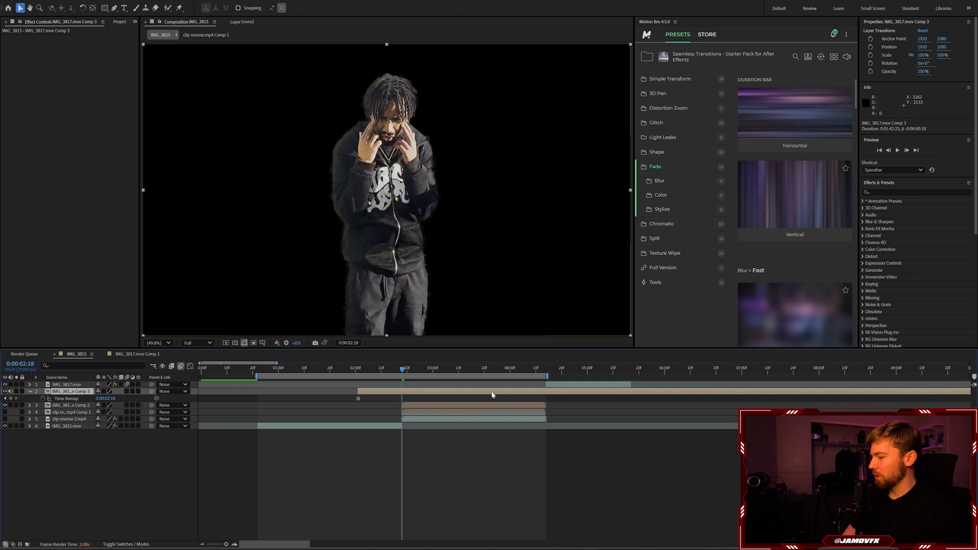
key("ctrl+shift+d")
key("Delete")
- Add Anchor Point, Position, Scale, Rotation and Opacity keyframes to the frozen subject layer at 0:00:02:17
left_click_drag(390, 370, 399, 371)
left_click(30, 392)
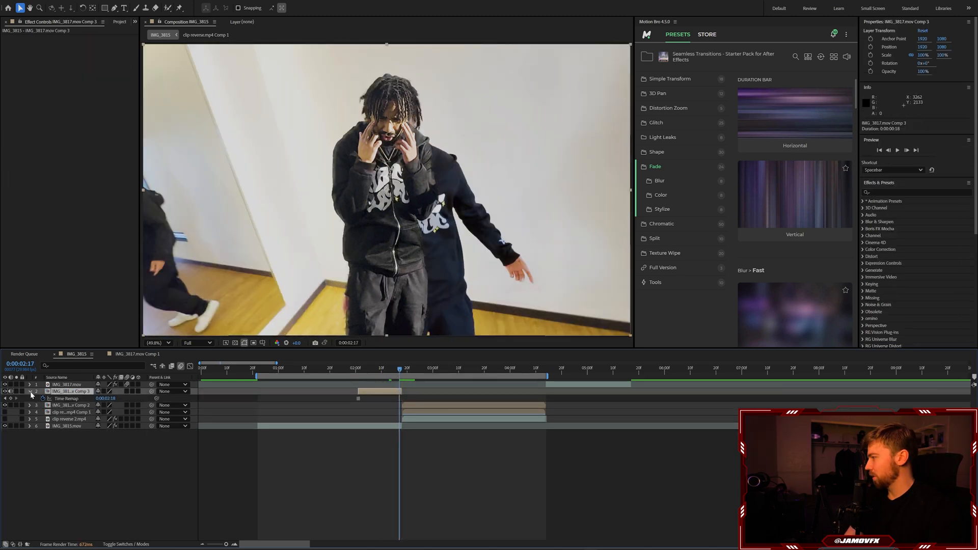
left_click(37, 406)
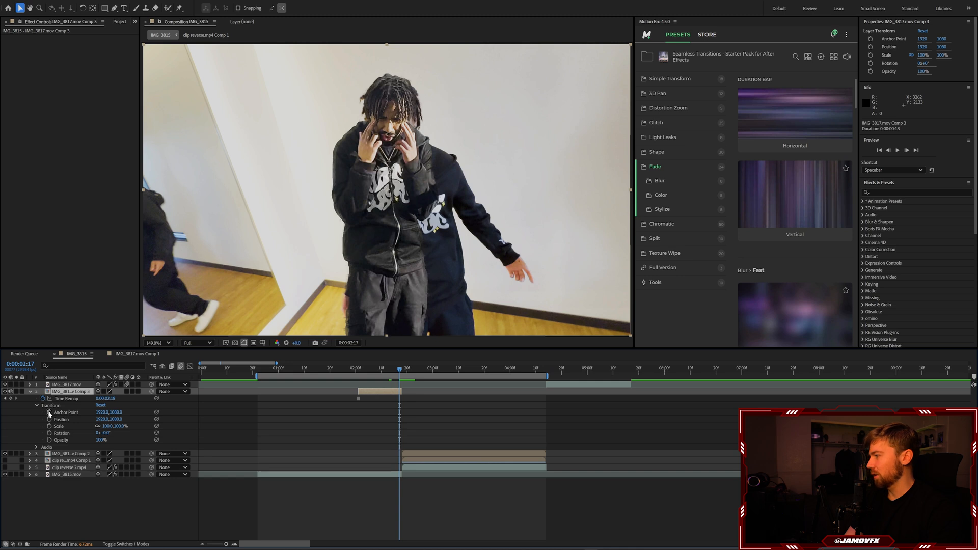
left_click_drag(50, 413, 50, 440)
left_click(286, 501)
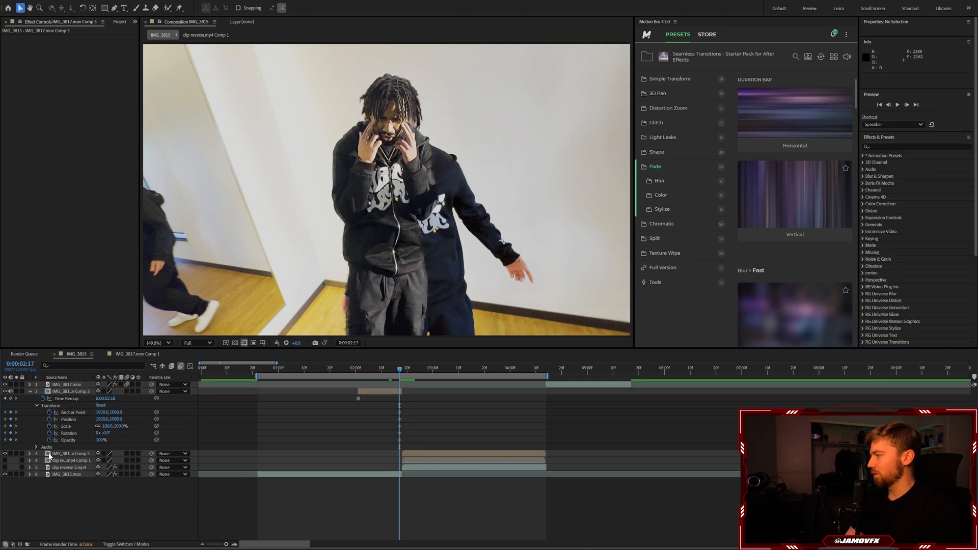
- Keyframe the frozen subject's Position at 1920, 3023 at 0:00:02:01 so it starts below the frame
left_click(358, 369)
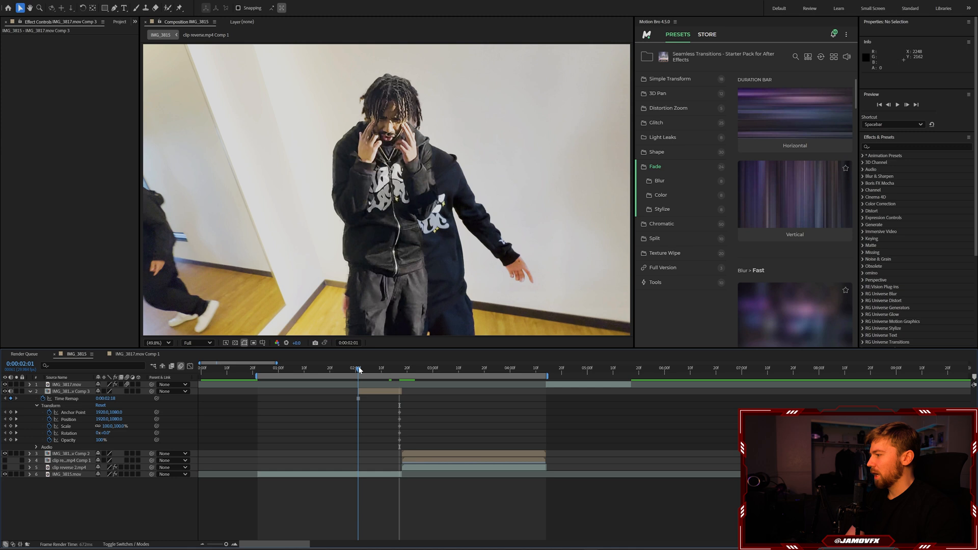
left_click(371, 392)
left_click(215, 416)
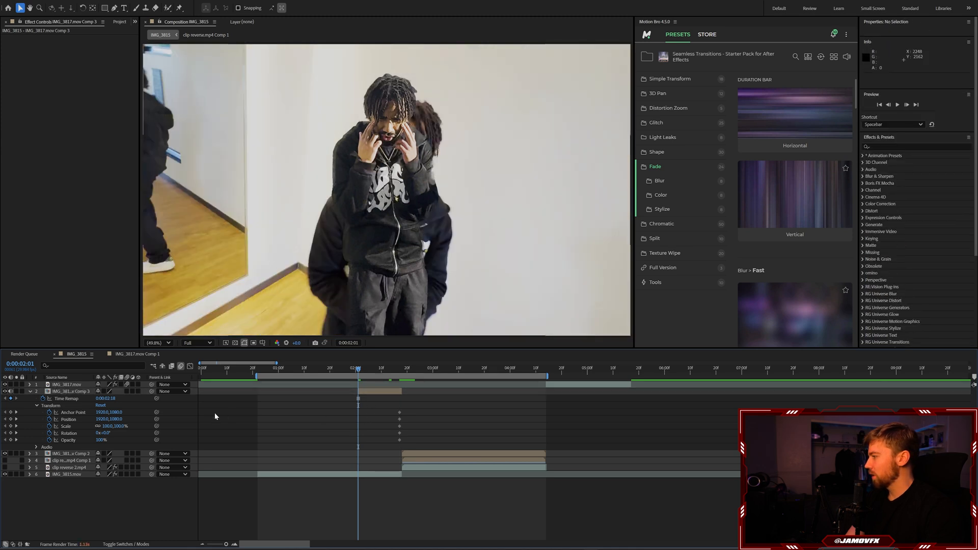
left_click_drag(112, 418, 785, 376)
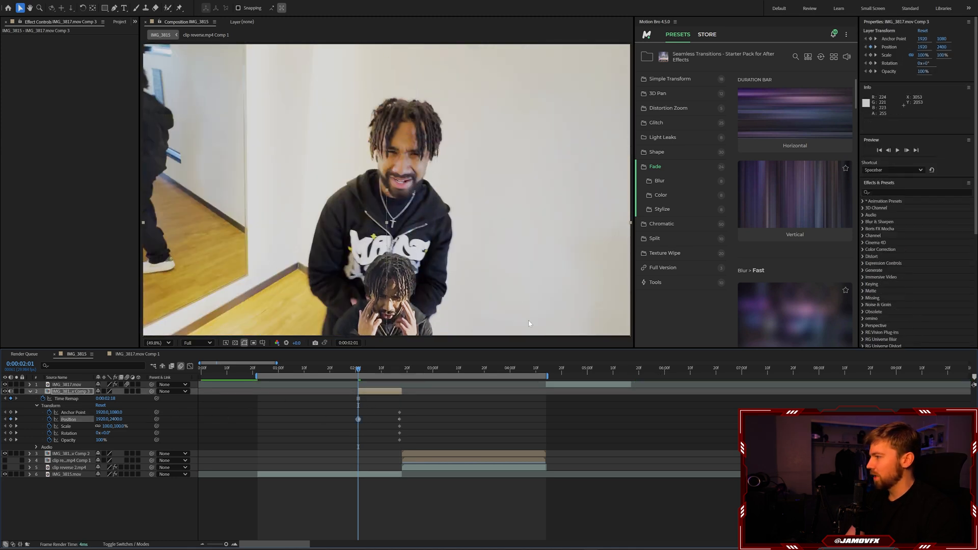
scroll(429, 327, "down", 2)
left_click(131, 431)
left_click_drag(112, 419, 425, 445)
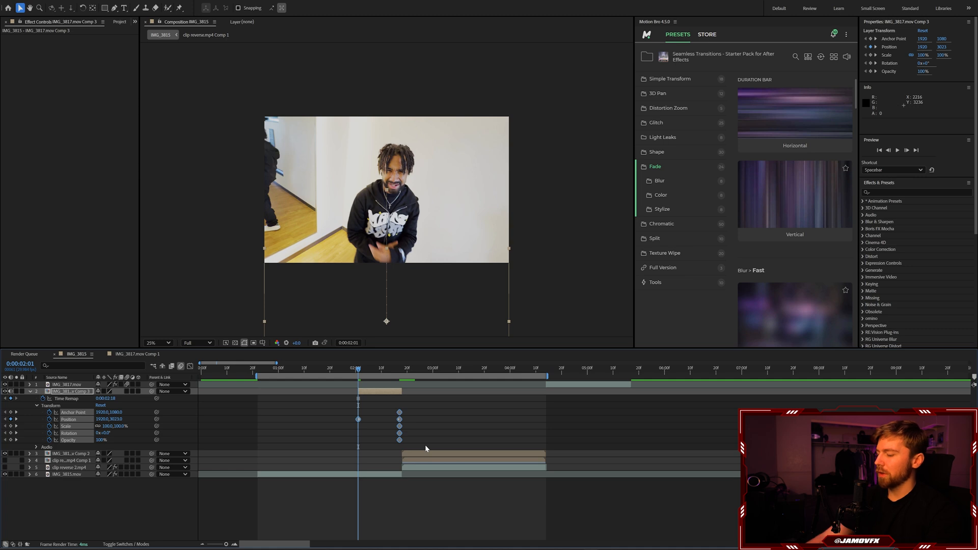
- Apply Easy Ease to all transform keyframes of the frozen subject layer
right_click(402, 421)
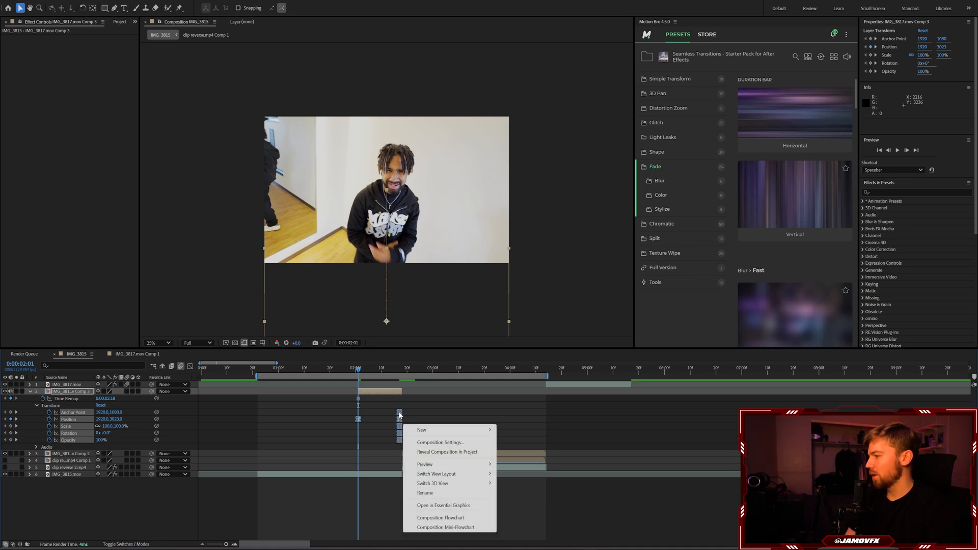
right_click(399, 414)
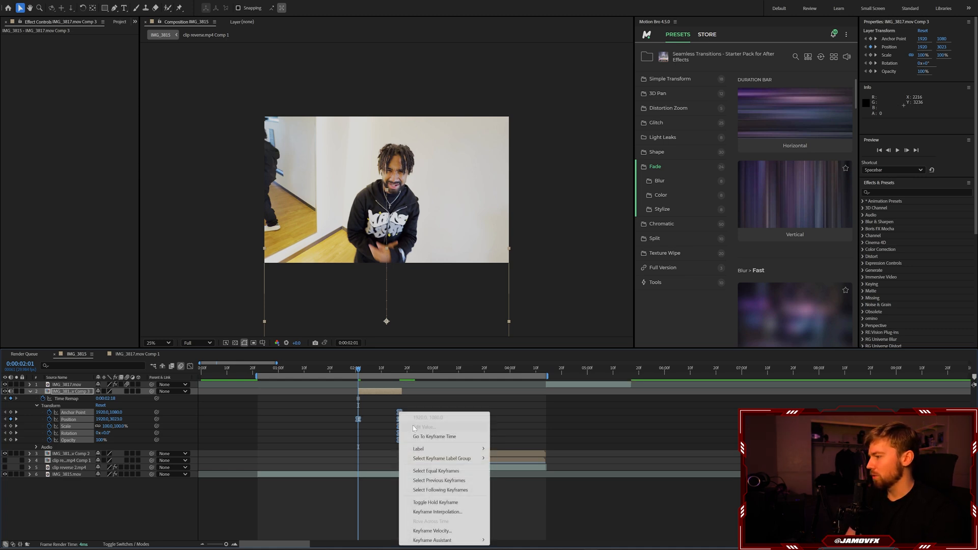
mouse_move(448, 543)
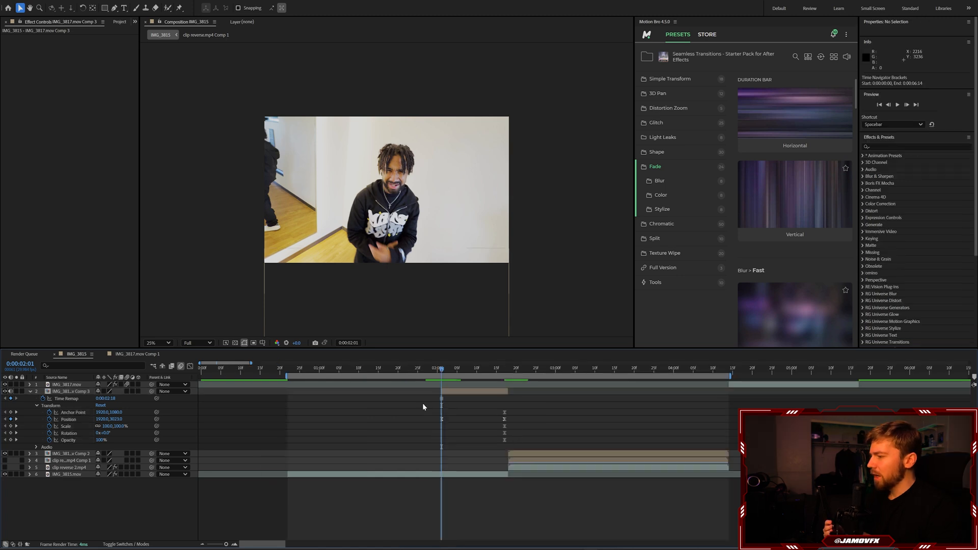
- Reshape the speed curve of the frozen subject's keyframes so the rise starts slowly and accelerates near the end
left_click_drag(421, 405, 540, 449)
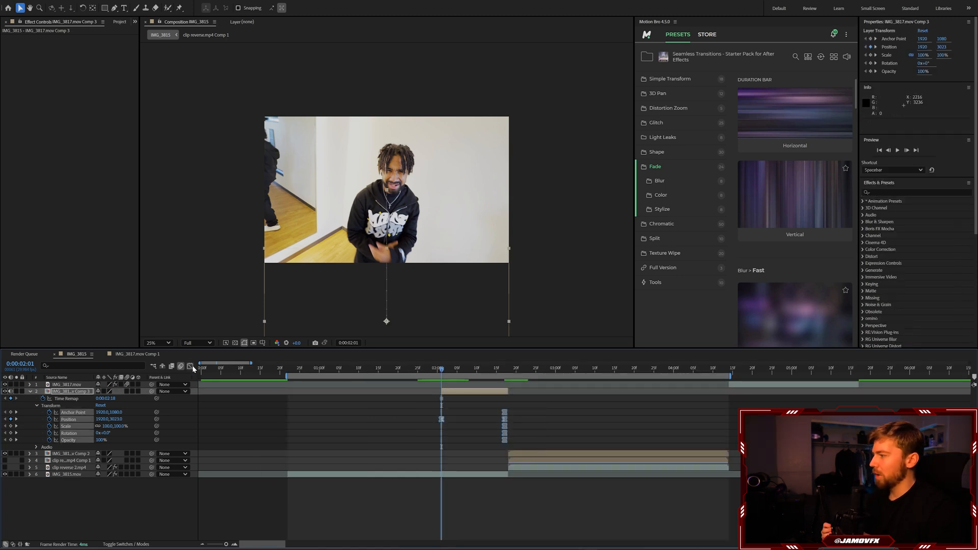
key("shift+F3")
left_click(462, 516)
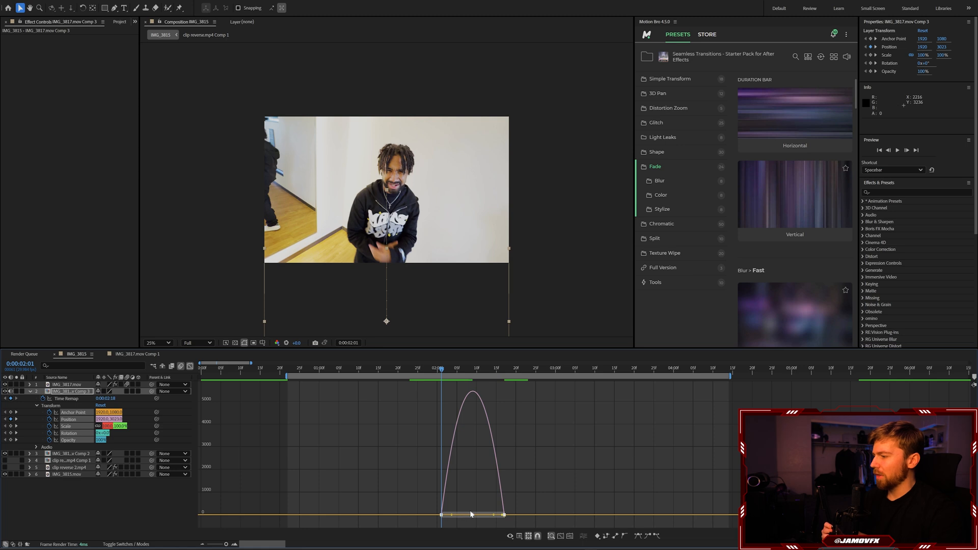
left_click_drag(454, 517, 497, 517)
left_click(190, 366)
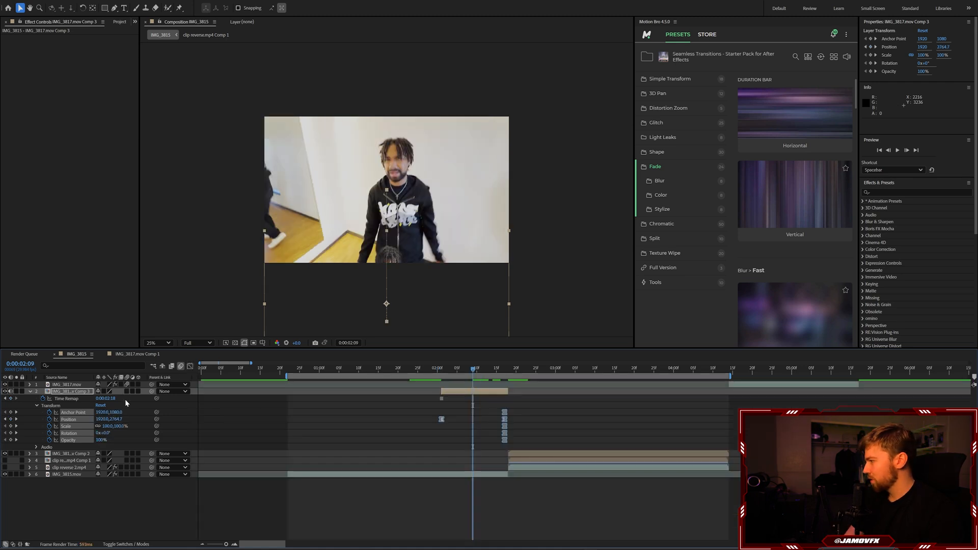
- Enable motion blur on the frozen subject layer and check its upward slide at 0:00:02:15
left_click(126, 391)
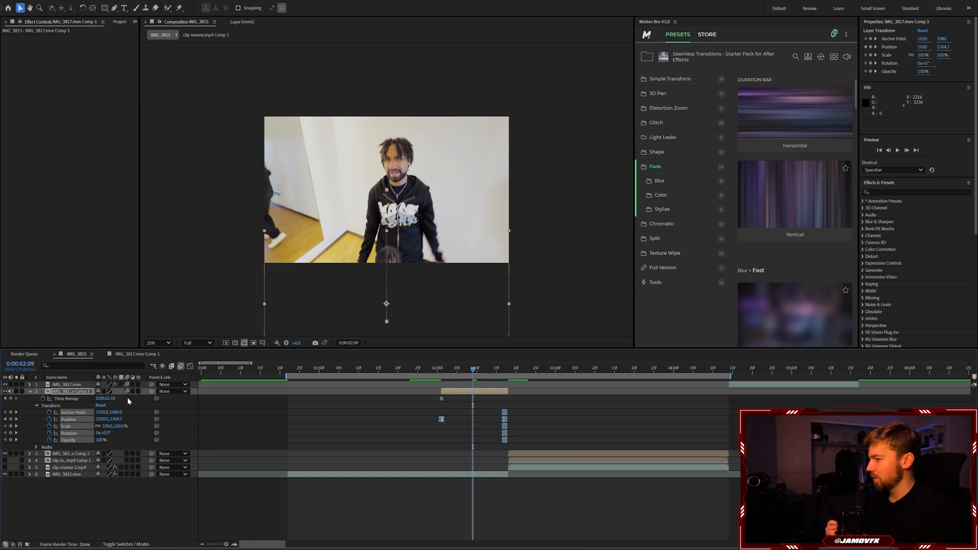
left_click_drag(473, 368, 497, 369)
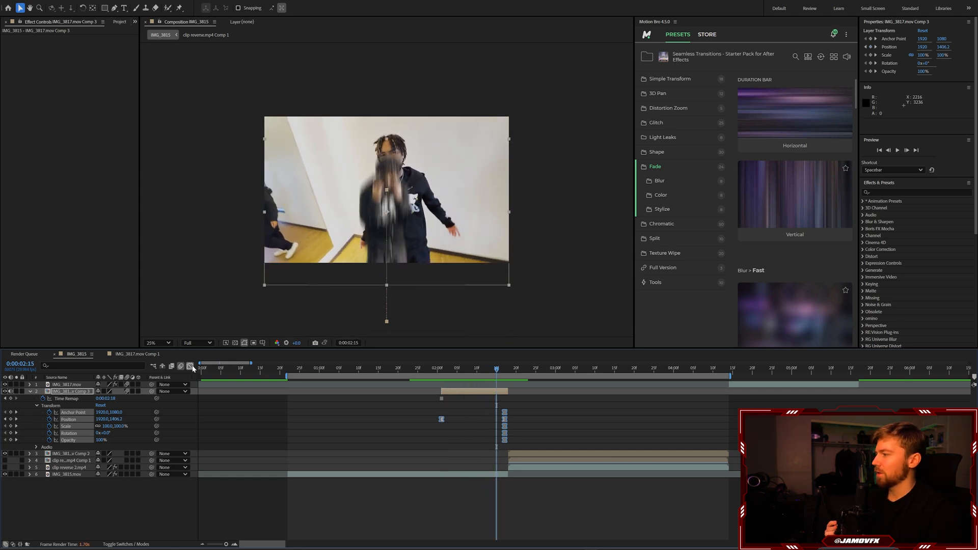
left_click(190, 366)
left_click(191, 364)
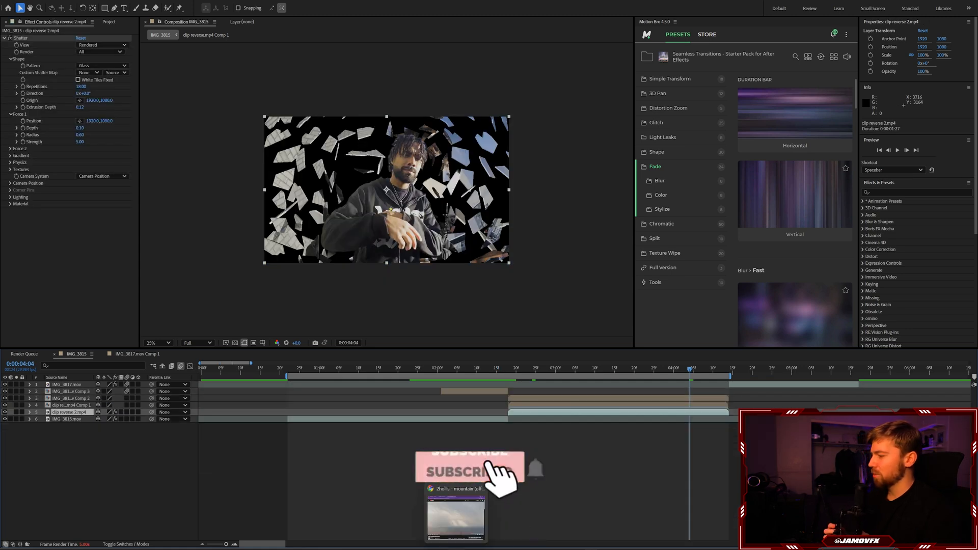
left_click(392, 459)
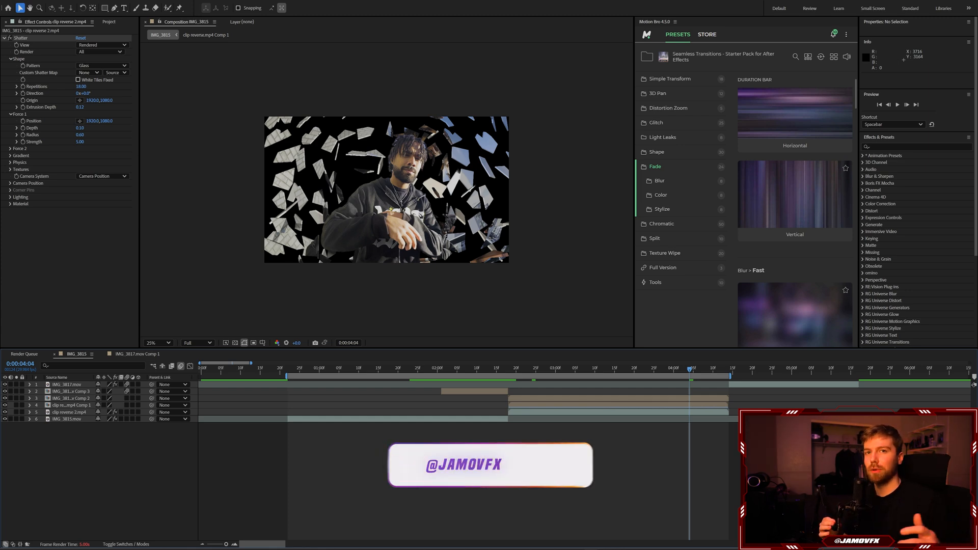
- Place the checkered JPG image beneath all other layers and scale it to about 643% to fill the background
left_click_drag(80, 386, 404, 434)
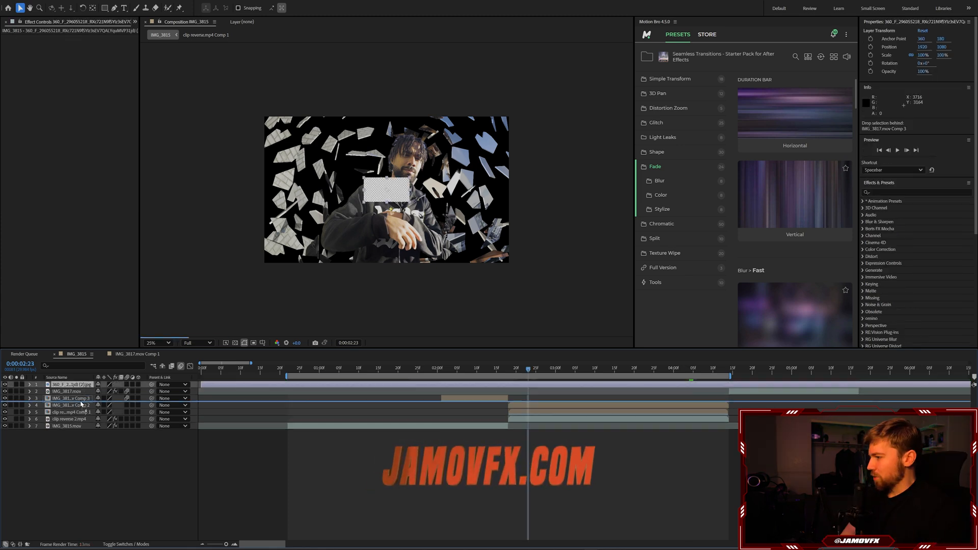
key("s")
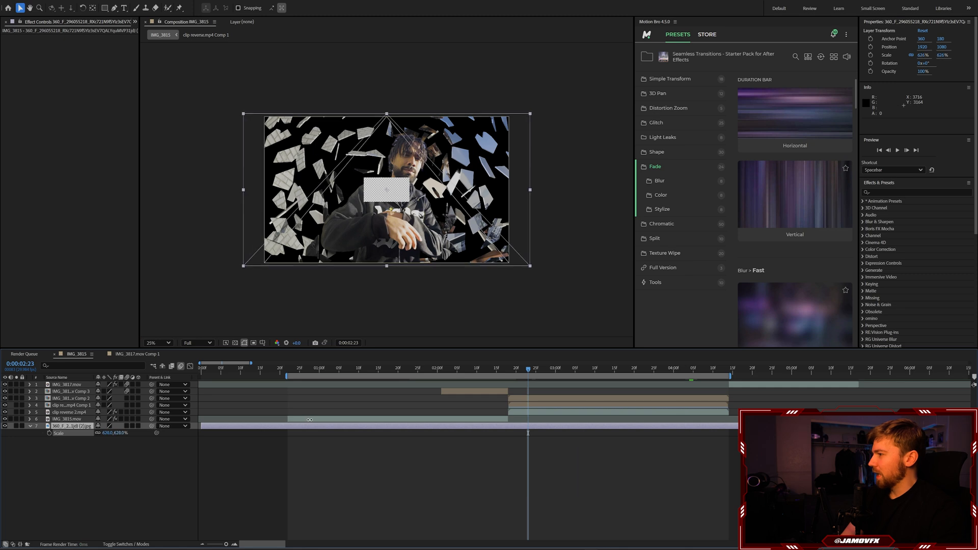
left_click(630, 448)
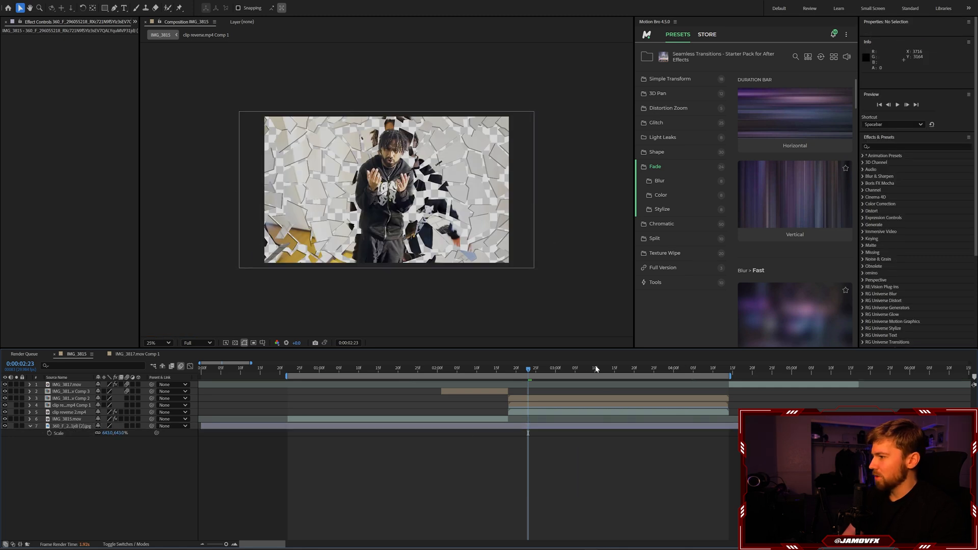
left_click(627, 371)
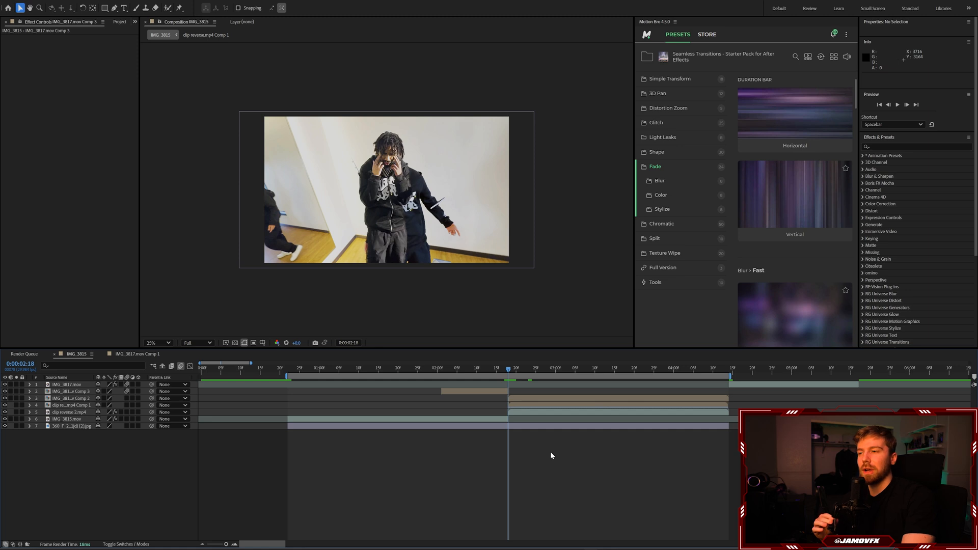
- Inspect the frames around 0:00:02:18 where the frozen subject meets the start of the shatter
left_click(479, 392)
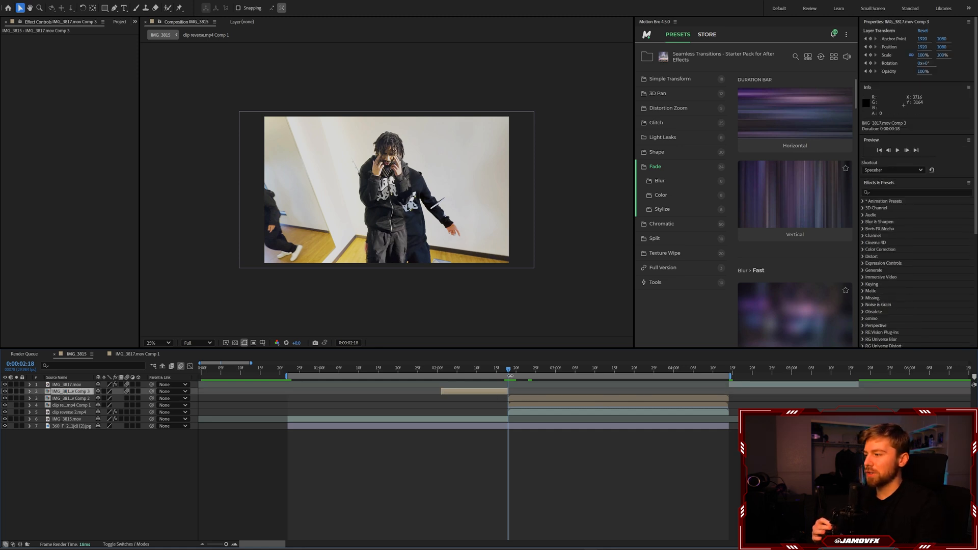
left_click(504, 370)
left_click(510, 371)
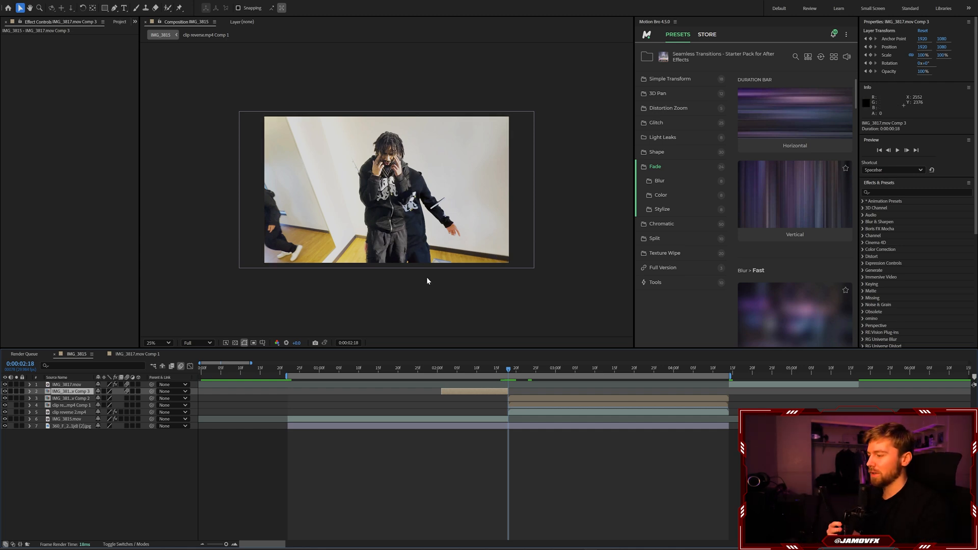
left_click(451, 453)
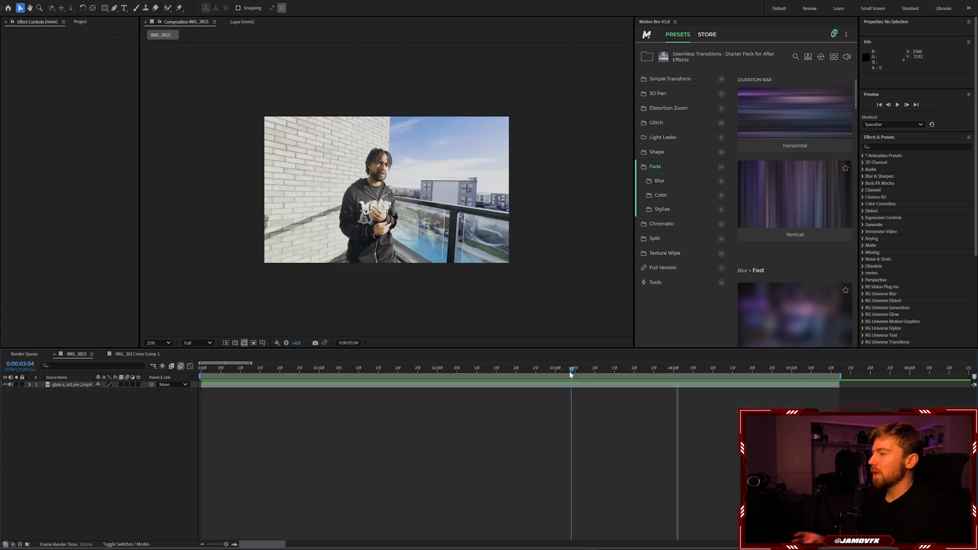
- Apply the Vertical Fade blur transition preset over glass shatter effect pre 2.mp4 at 0:00:01:05
left_click_drag(569, 371, 340, 395)
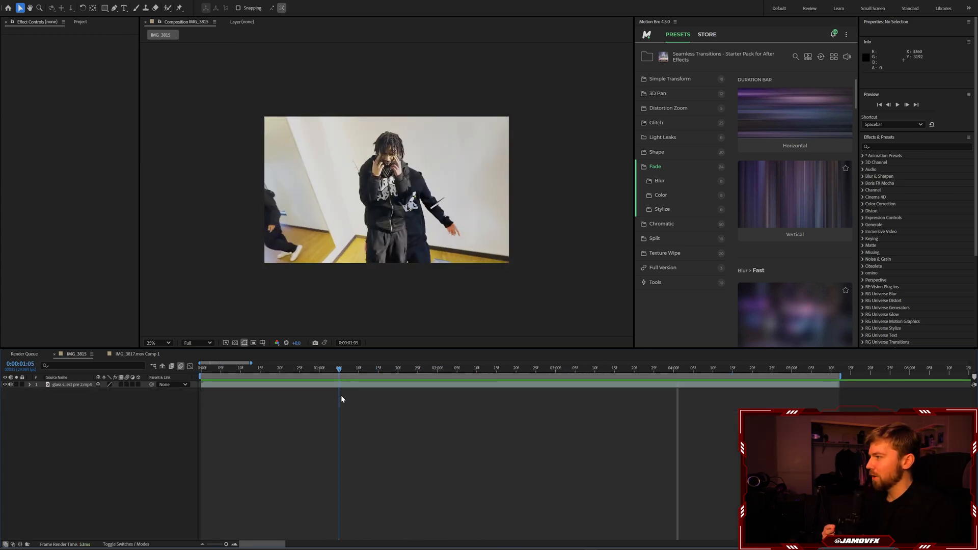
left_click(340, 385)
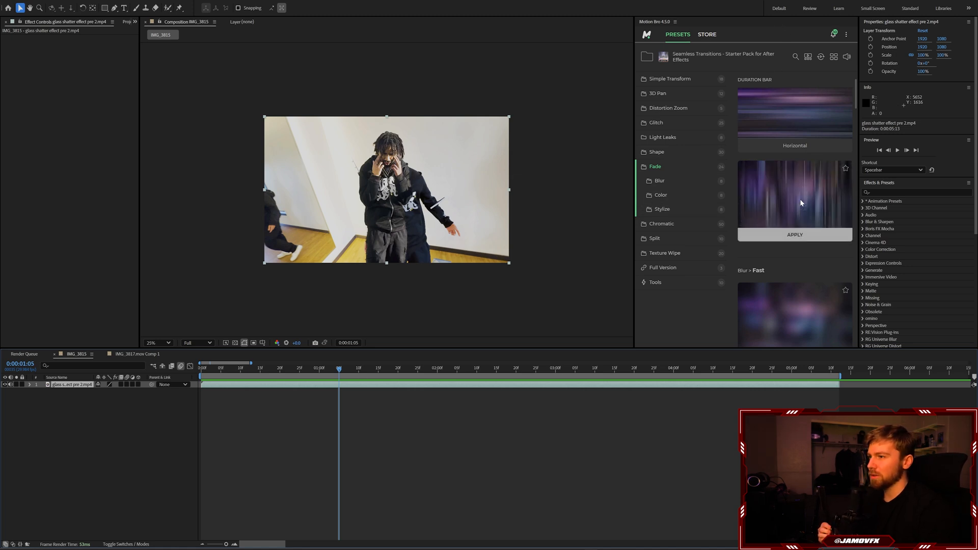
mouse_move(792, 128)
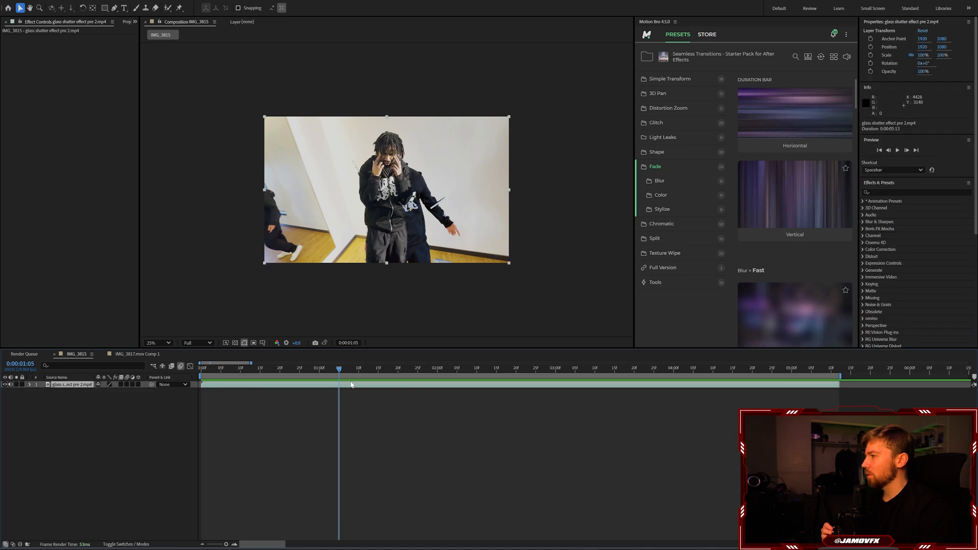
mouse_move(797, 235)
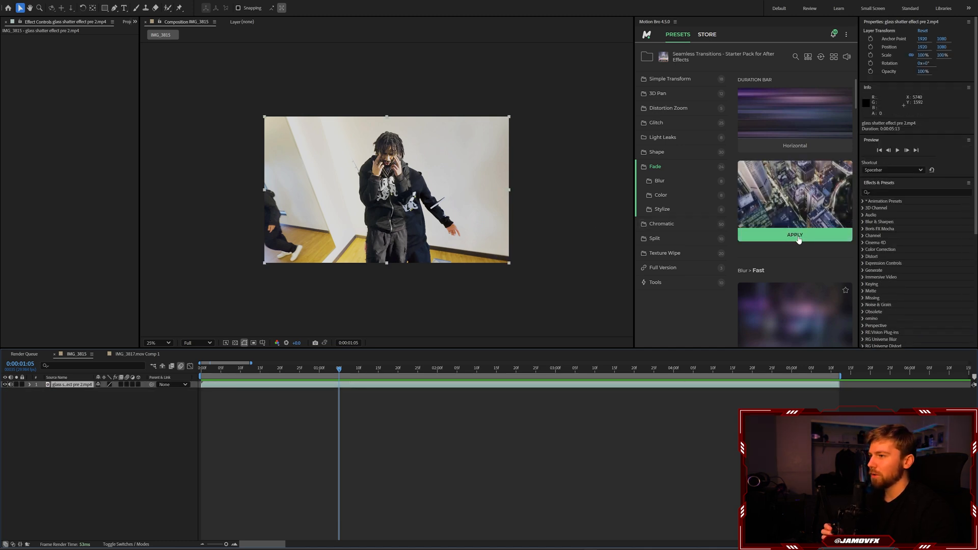
left_click(797, 236)
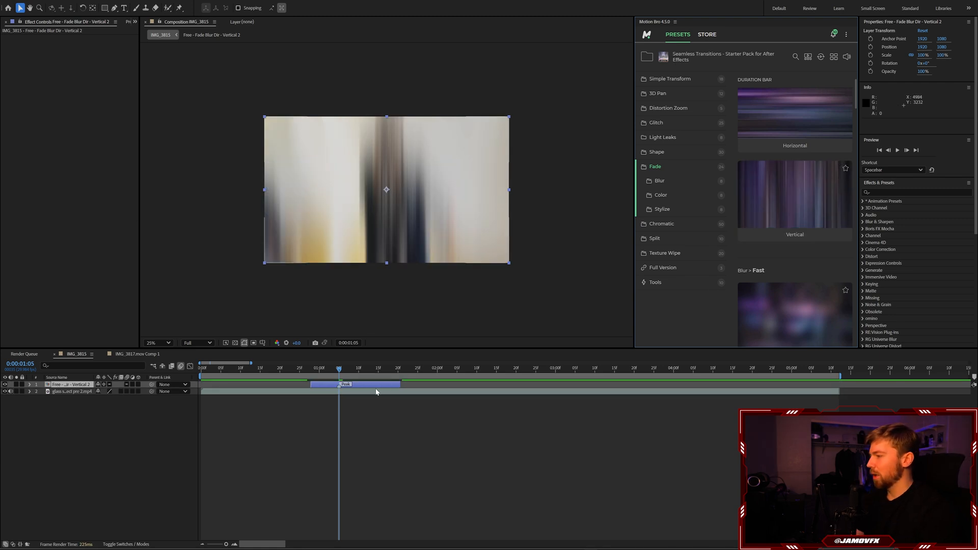
- Split the Vertical 2 blur transition layer at 0:00:01:03 and delete the part before the cut
key("Page_Up")
key("Page_Up")
key("ctrl+shift+d")
left_click(327, 391)
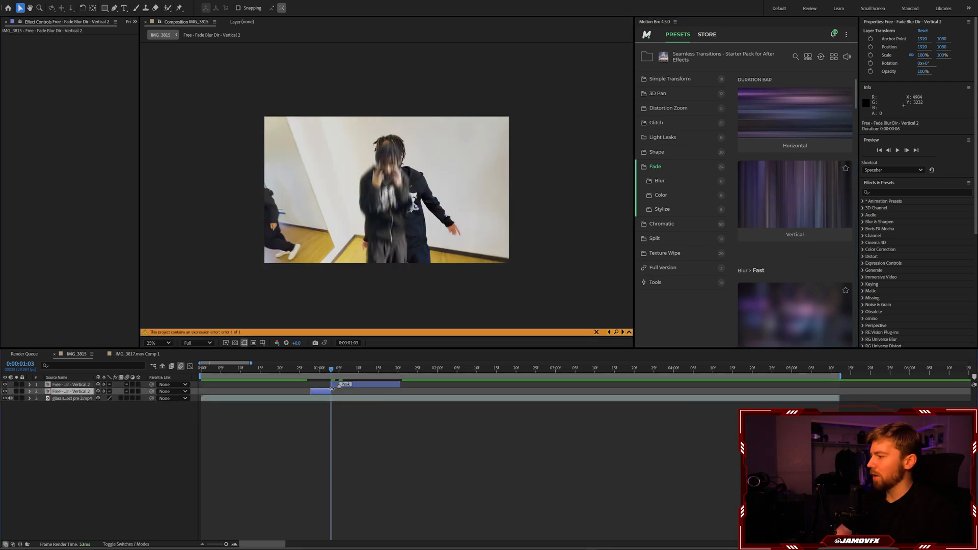
key("Delete")
- Trim the end of the blur transition layer to about 0:00:01:10 and play back the shortened transition
left_click_drag(335, 373, 350, 373)
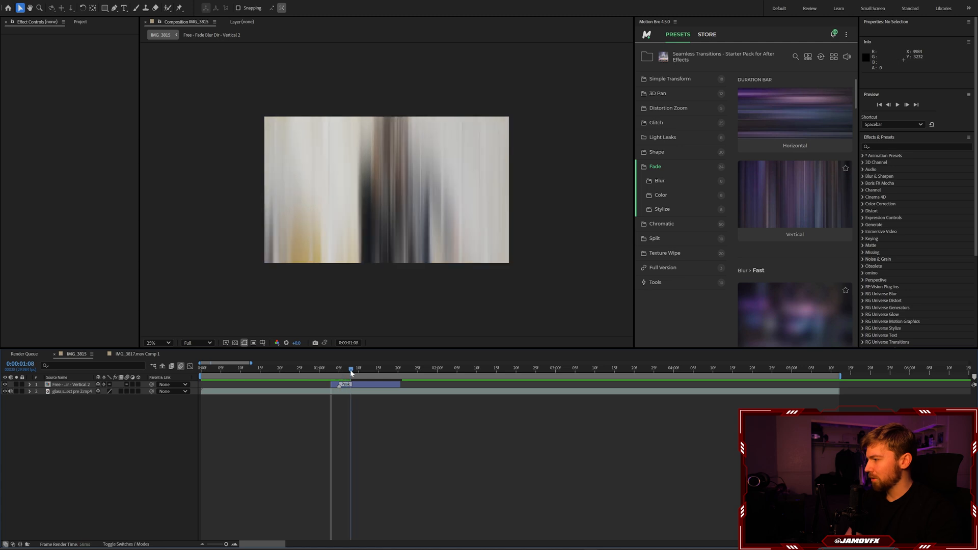
left_click(363, 386)
key("alt+bracketright")
key("space")
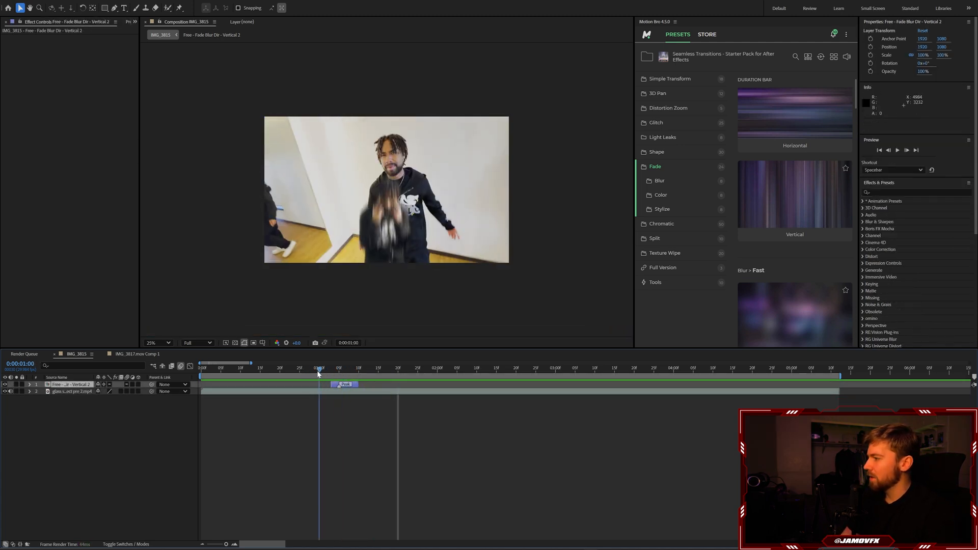
key("space")
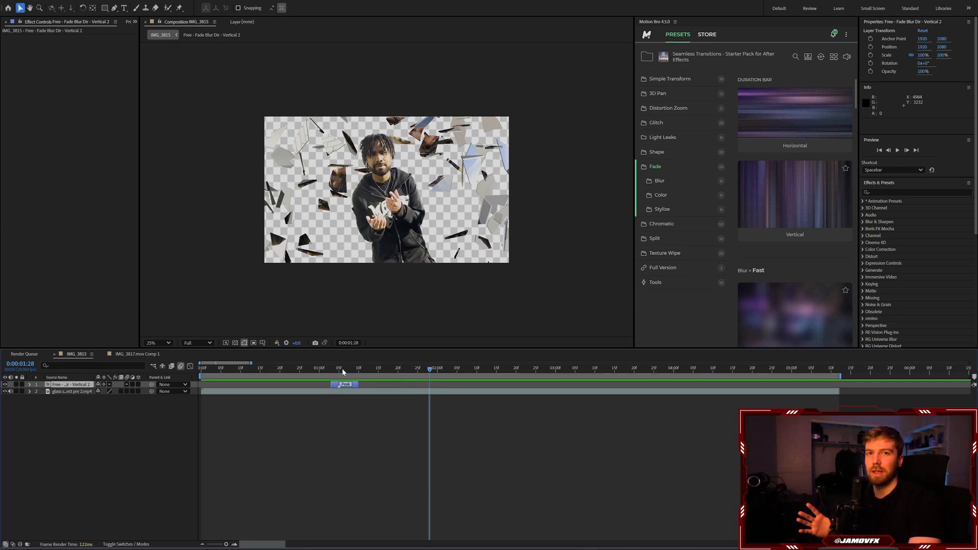
- Split glass shatter effect pre 2.mp4 at 0:00:01:06 and again at 0:00:03:01
left_click_drag(341, 370, 340, 370)
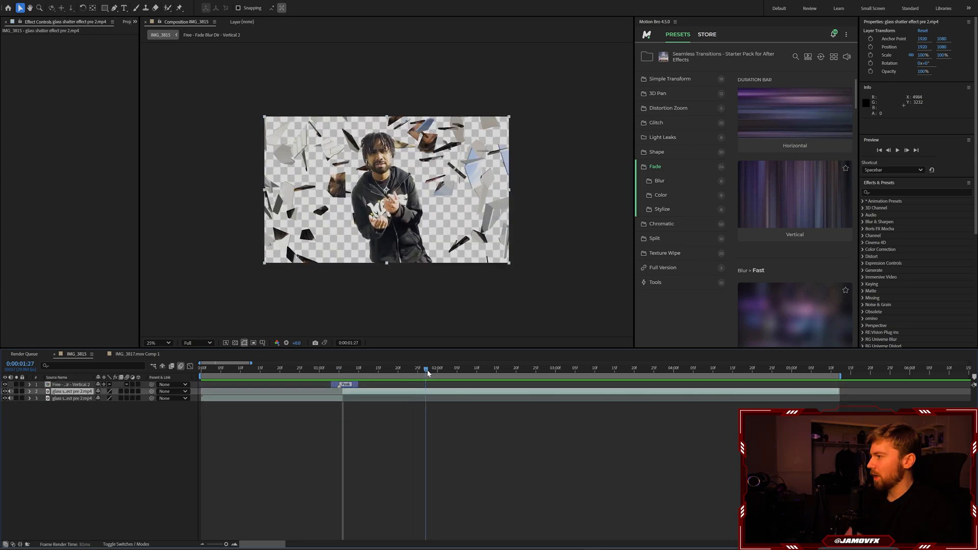
left_click_drag(427, 372, 559, 372)
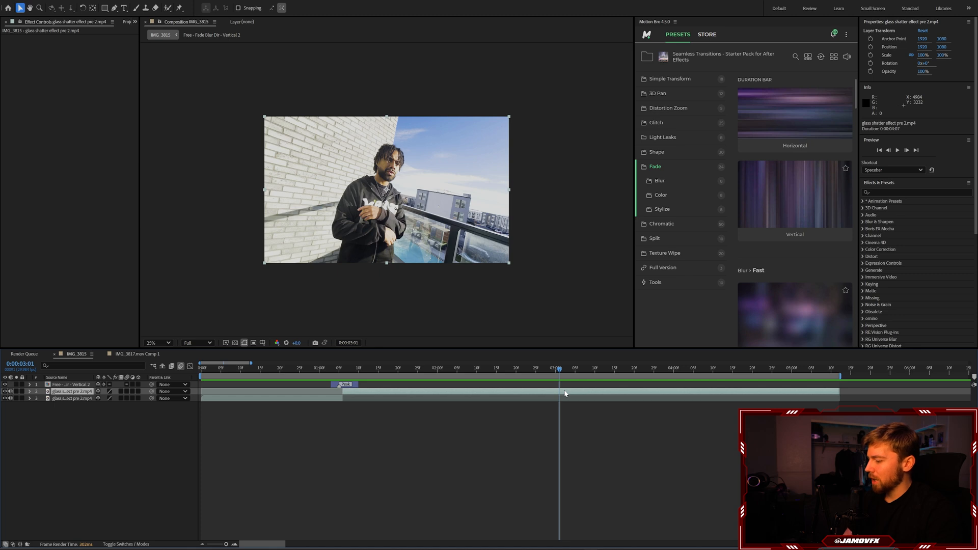
key("ctrl+shift+d")
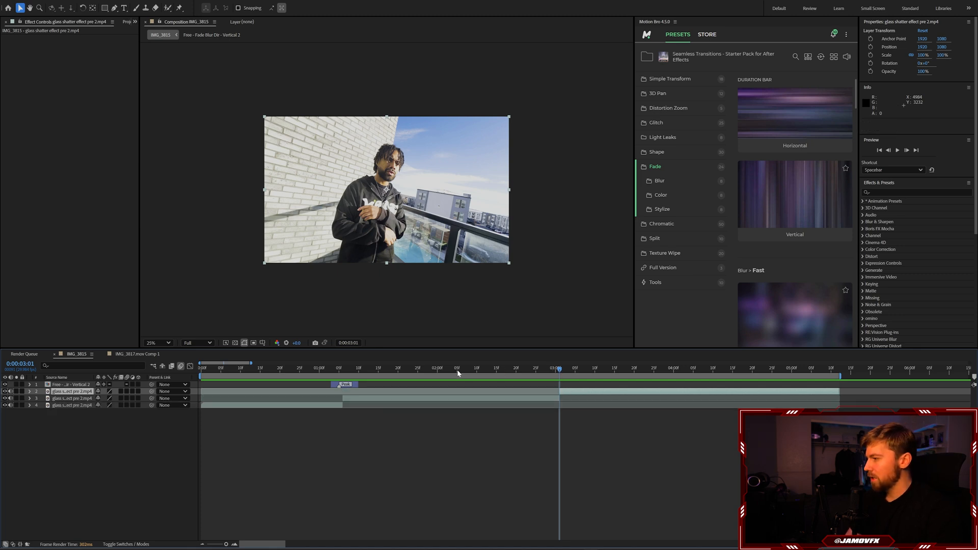
- Time-stretch the middle clip segment to end at about 0:00:02:14 and move the last segment up against its end
left_click_drag(457, 373, 418, 371)
left_click(429, 401)
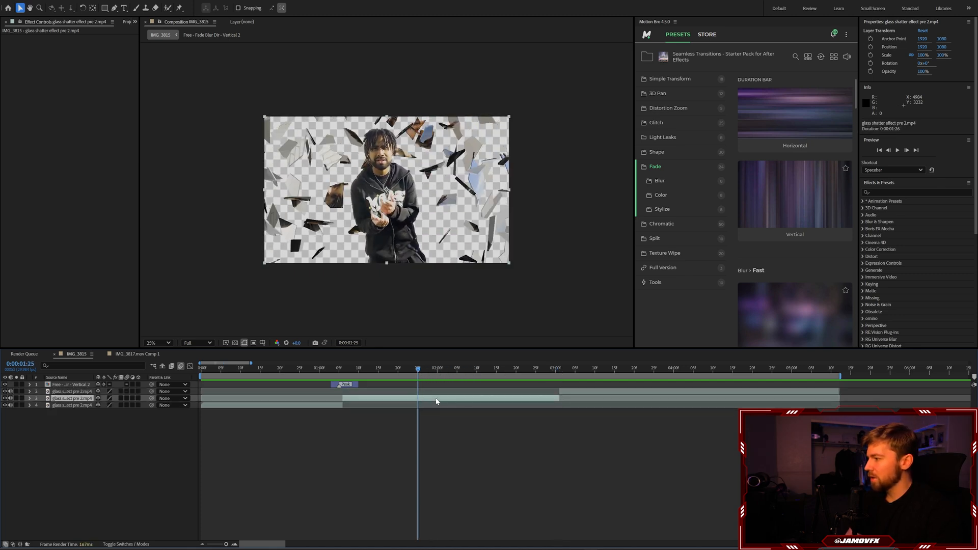
right_click(436, 402)
mouse_move(463, 192)
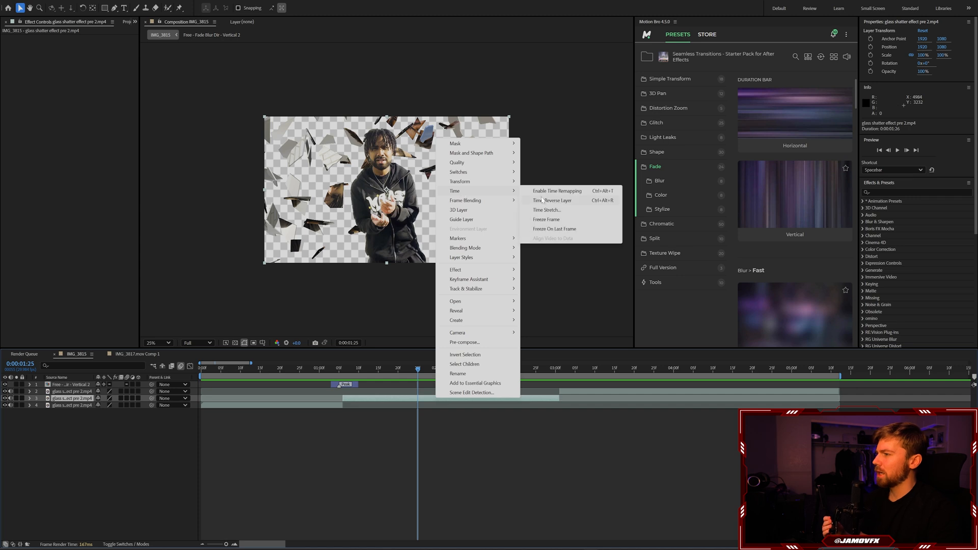
left_click(546, 210)
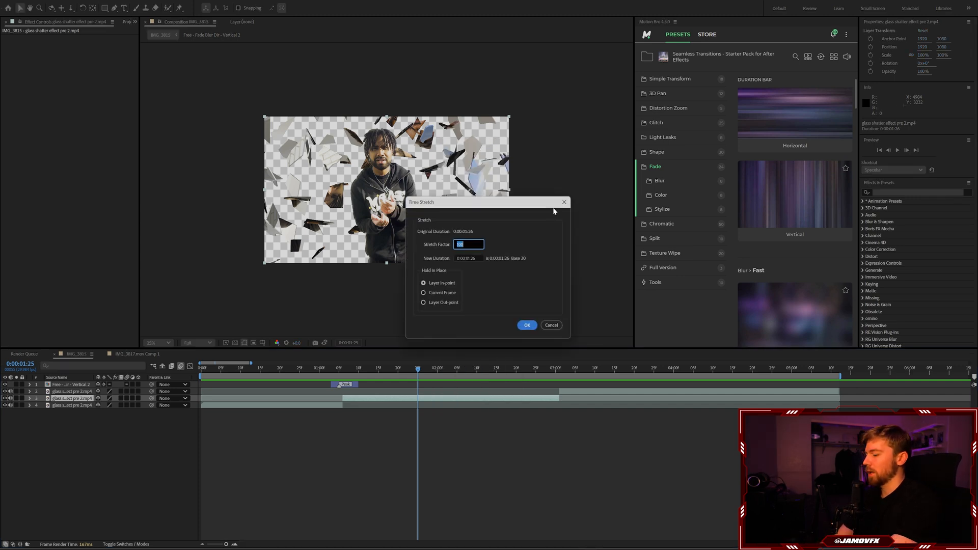
key("Return")
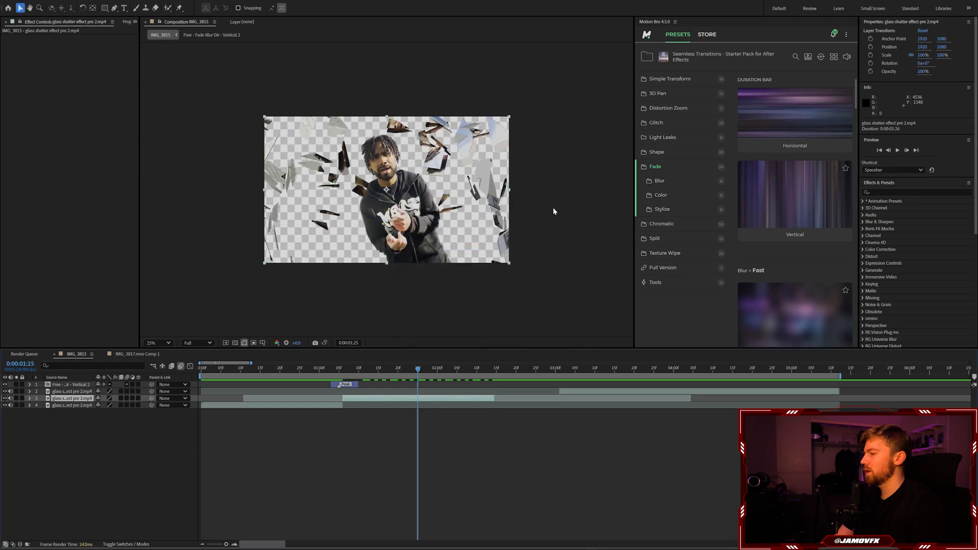
left_click_drag(586, 392, 520, 394)
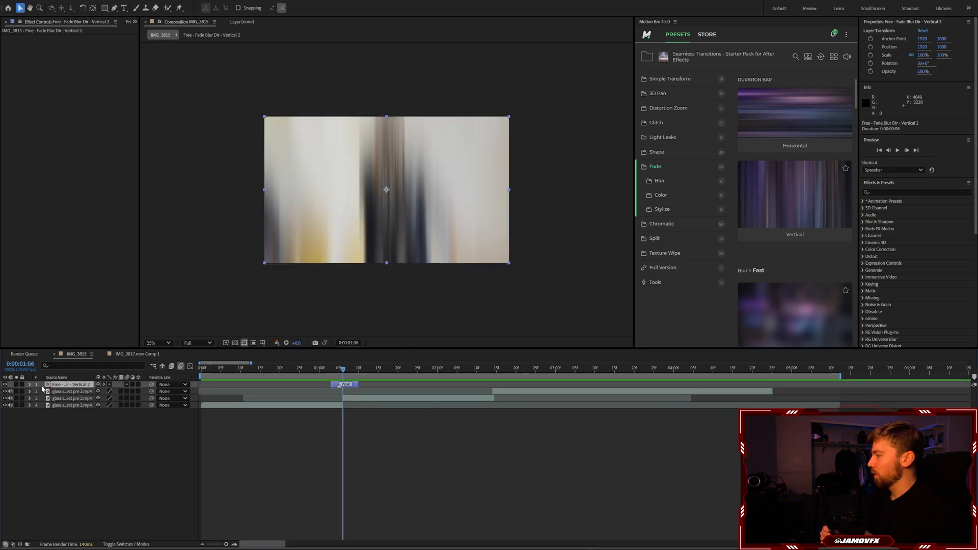
- Add an adjustment layer above all layers and trim it to run from 0:00:01:06 to 0:00:02:14
right_click(42, 389)
mouse_move(68, 391)
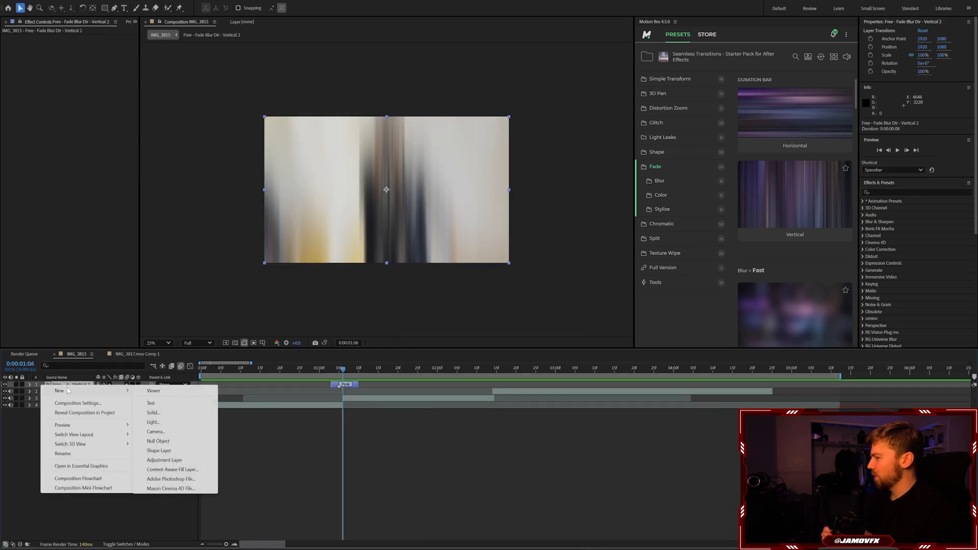
left_click(168, 460)
key("ctrl+shift+d")
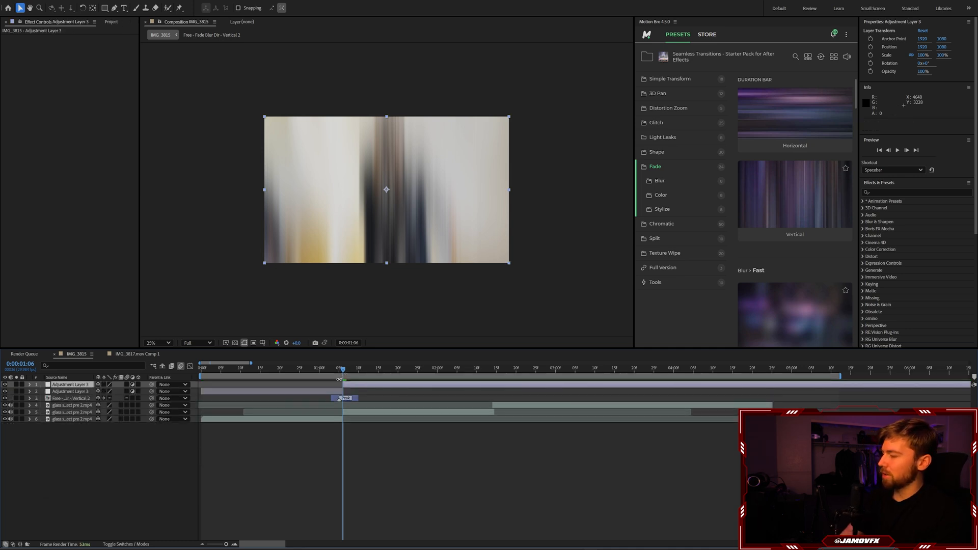
left_click(332, 393)
key("Delete")
left_click(487, 371)
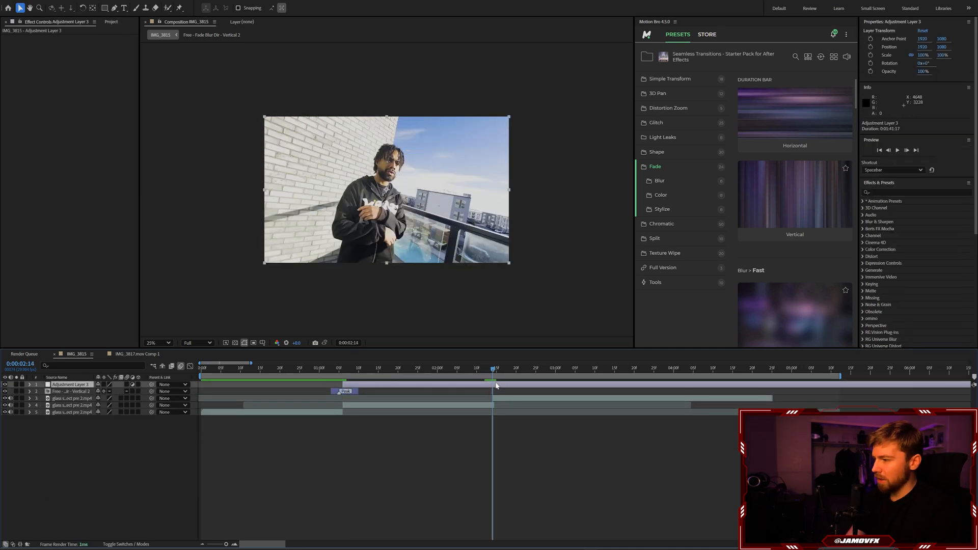
key("alt+]")
- Try the RSMB effect on the adjustment layer over the shatter at 0:00:01:23
left_click(452, 371)
left_click_drag(452, 371, 409, 370)
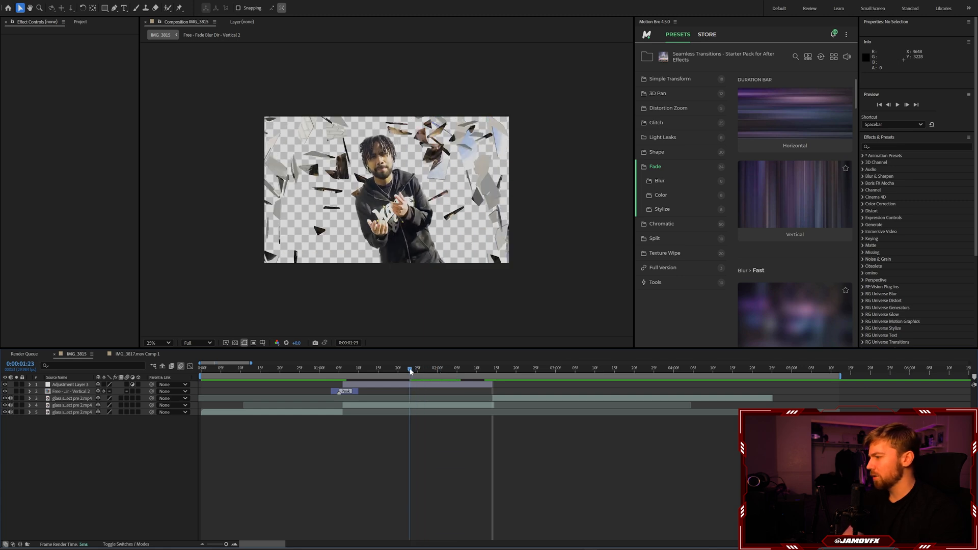
left_click(417, 386)
key("ctrl+space")
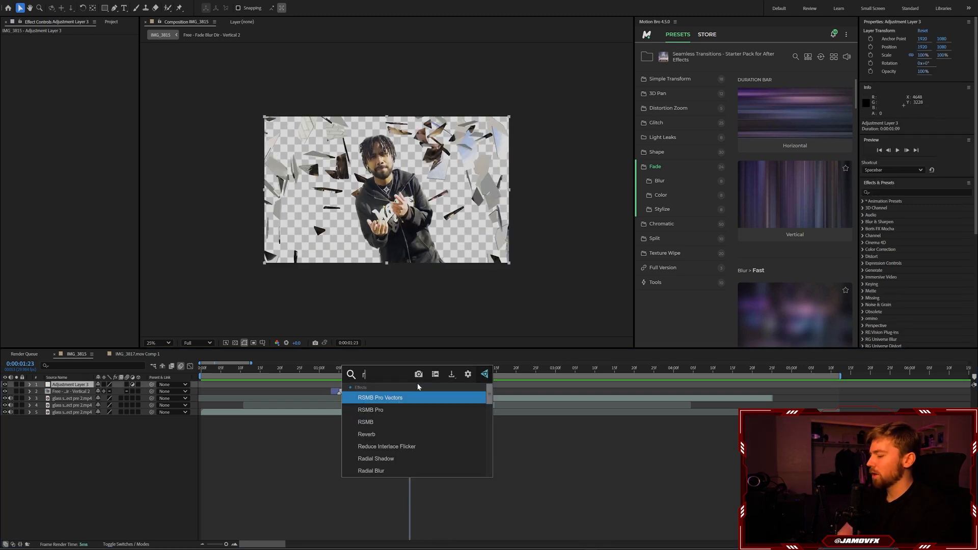
type("rsmb")
key("Down")
key("Down")
key("Return")
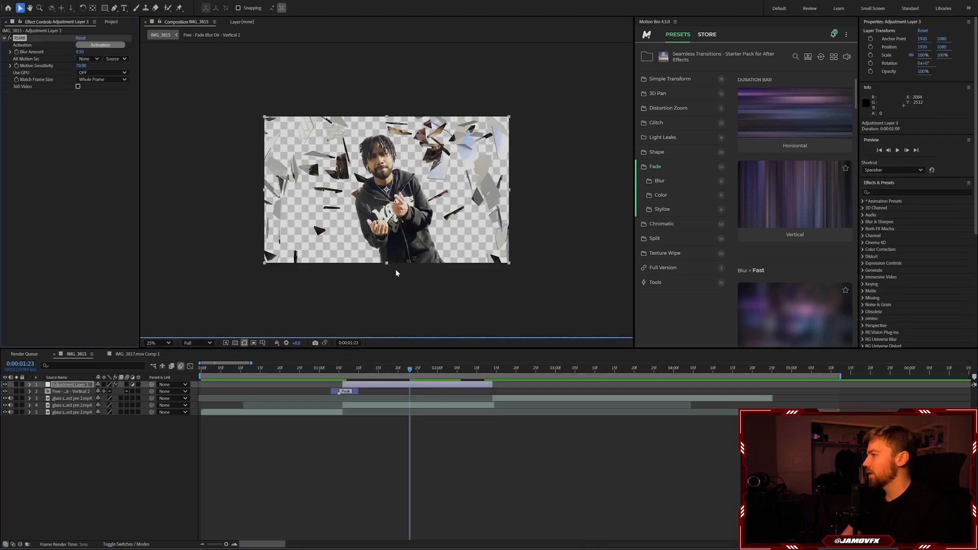
- Compare the shatter frame with and without RSMB up close, and delete the effect from the adjustment layer
key("period")
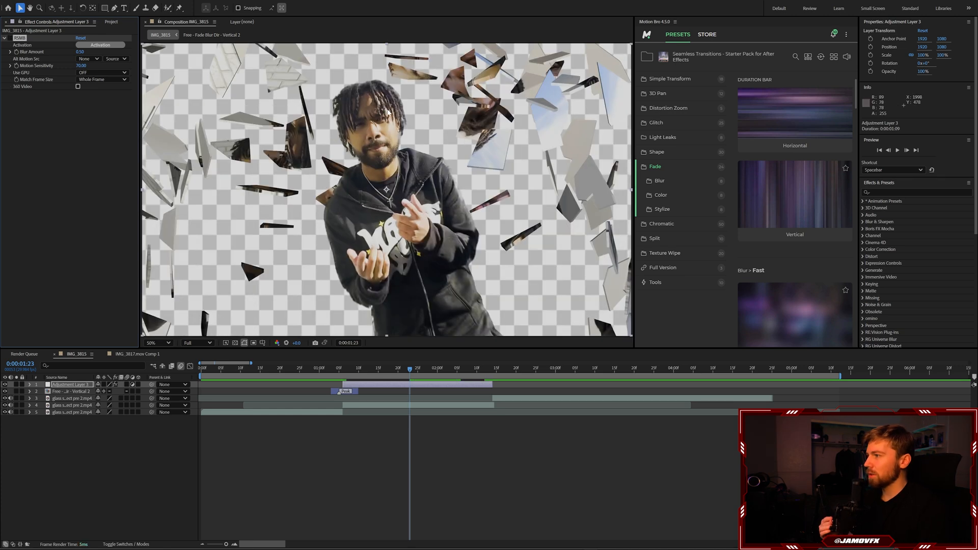
left_click(10, 39)
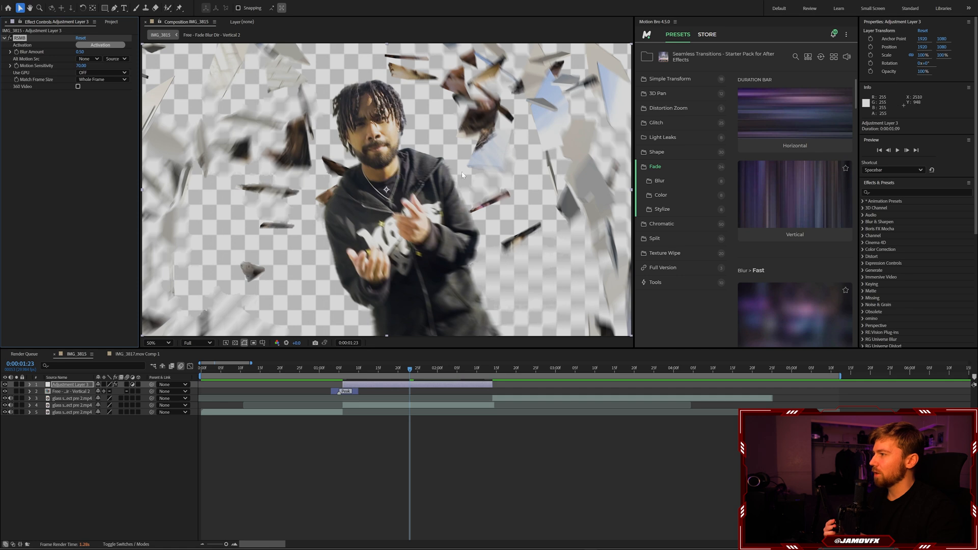
key("comma")
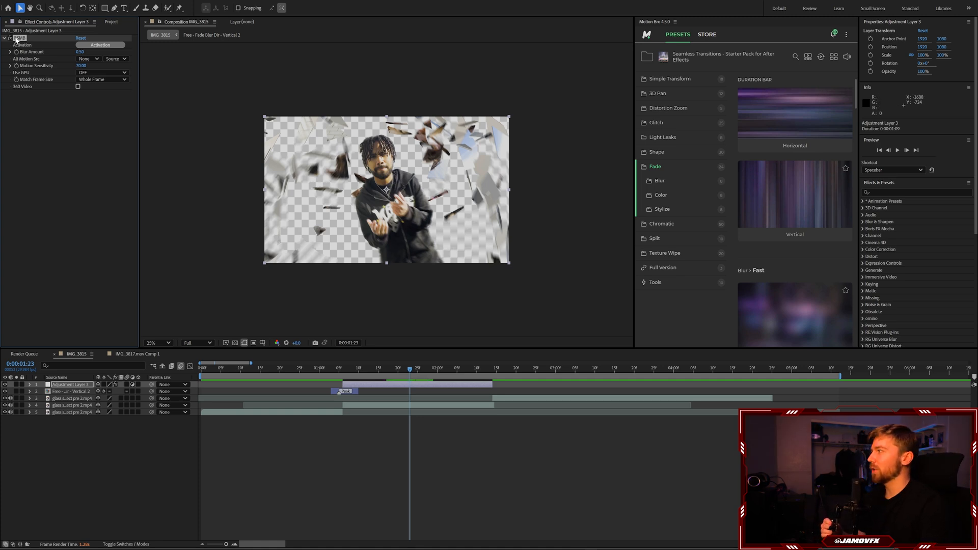
key("Delete")
- Apply S_Flicker to the adjustment layer and keyframe its Amplitude at 1 on the layer's first frame, 0:00:01:06
key("i")
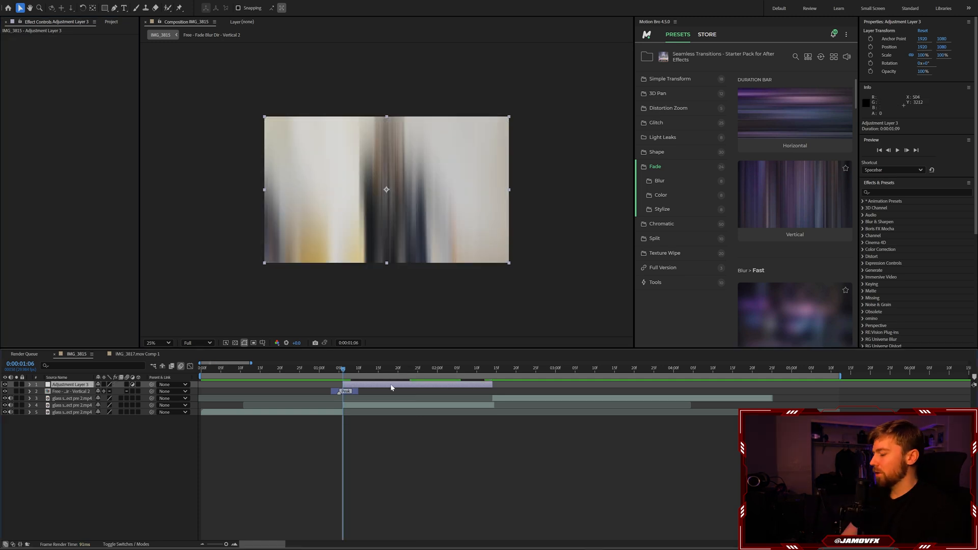
key("ctrl+space")
type("fli")
key("Return")
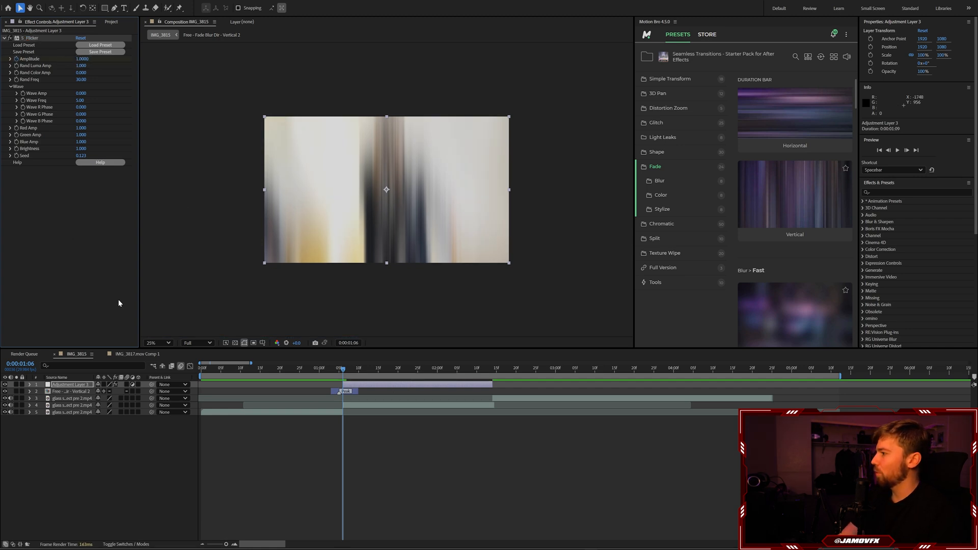
- Set the S_Flicker Amplitude to 0 at 0:00:02:08 and ease both Amplitude keyframes
left_click(468, 369)
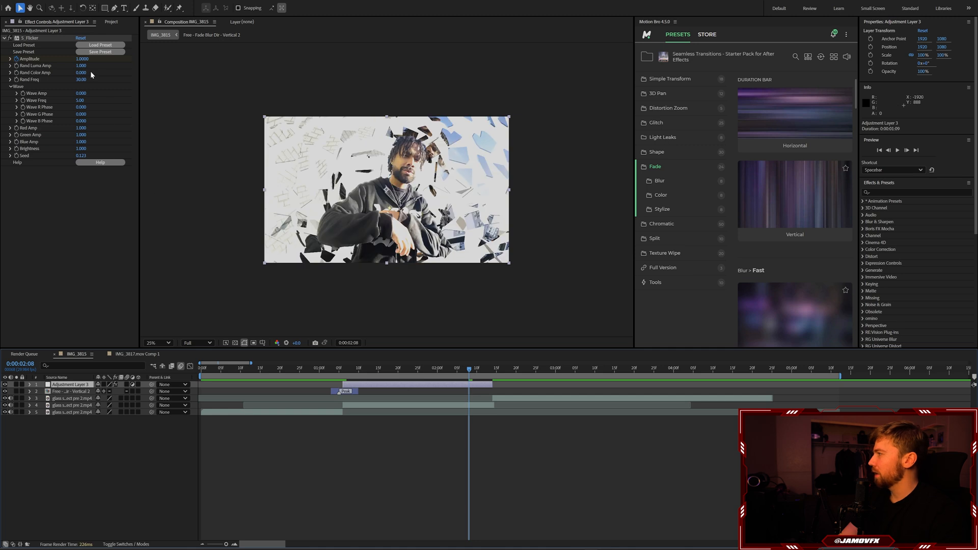
left_click(82, 59)
key("Return")
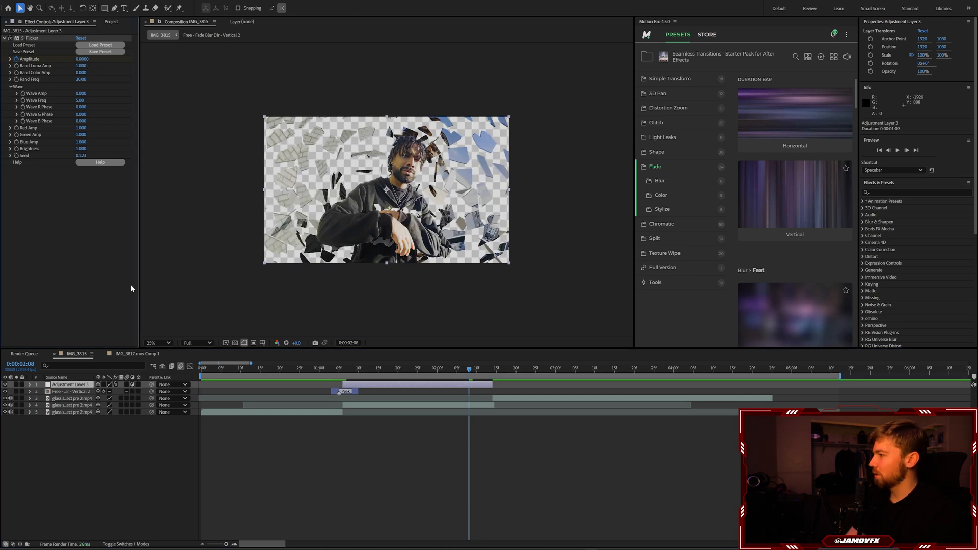
key("u")
- Add a second adjustment layer directly above the last clip segment, starting at 0:00:03:04
left_click_drag(491, 371, 572, 384)
left_click(547, 414)
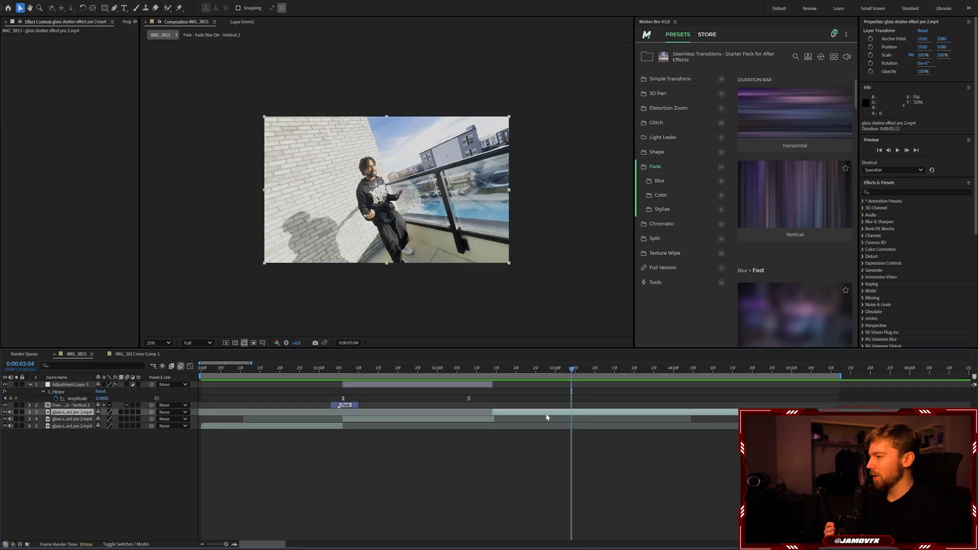
right_click(156, 465)
mouse_move(219, 363)
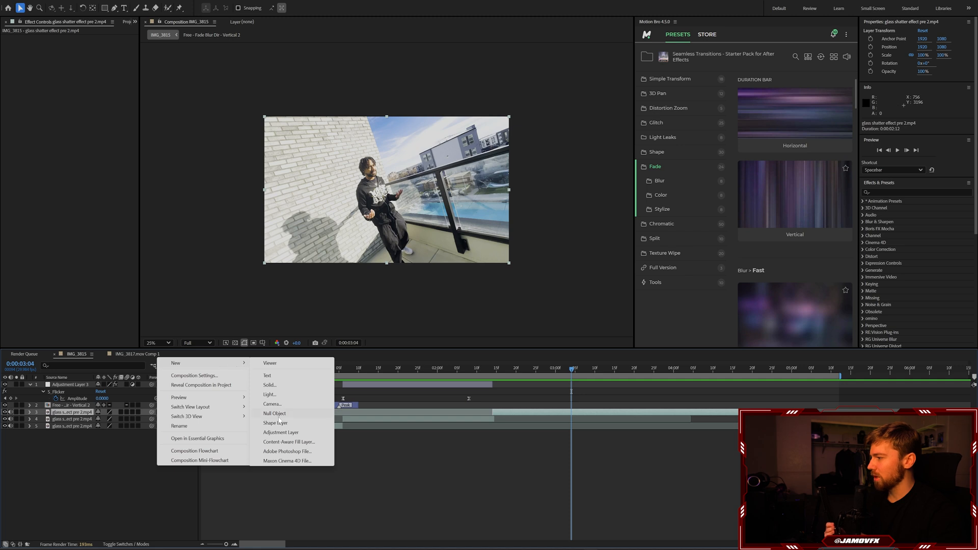
left_click(280, 433)
key("ctrl+shift+d")
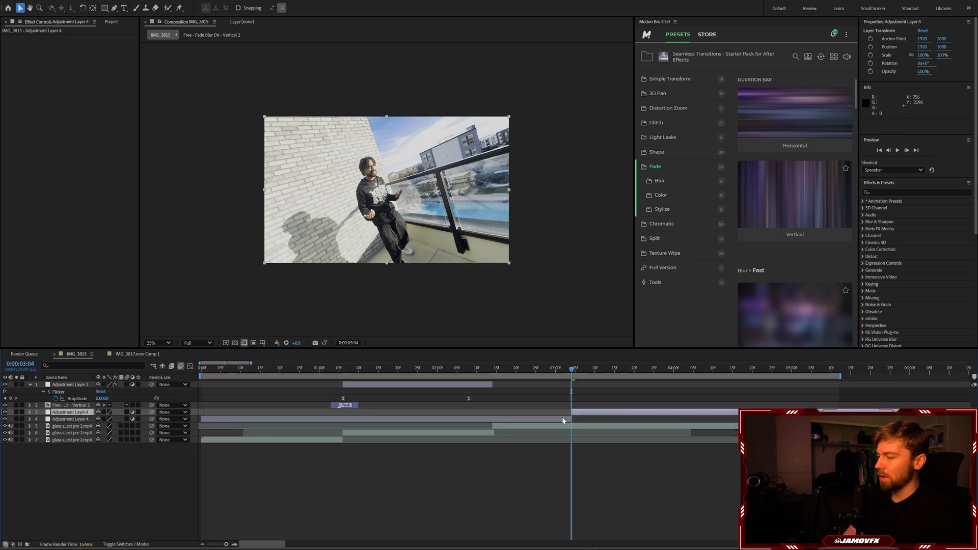
left_click(561, 419)
key("Delete")
- Trim the second adjustment layer to a 24-frame duration starting at 0:00:03:05
mouse_move(623, 371)
left_mouse_down()
mouse_move(665, 370)
mouse_move(576, 374)
mouse_move(618, 379)
left_mouse_up()
key("ctrl+shift+d")
key("Delete")
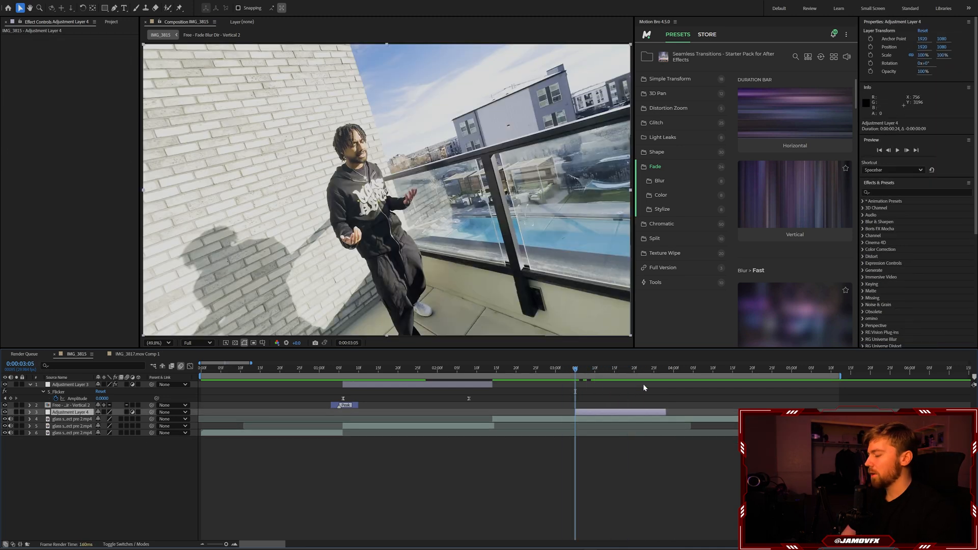
- Apply Timewarp to the second adjustment layer and keyframe its Speed at 100 at 0:00:03:05
key("ctrl+space")
type("timewarp")
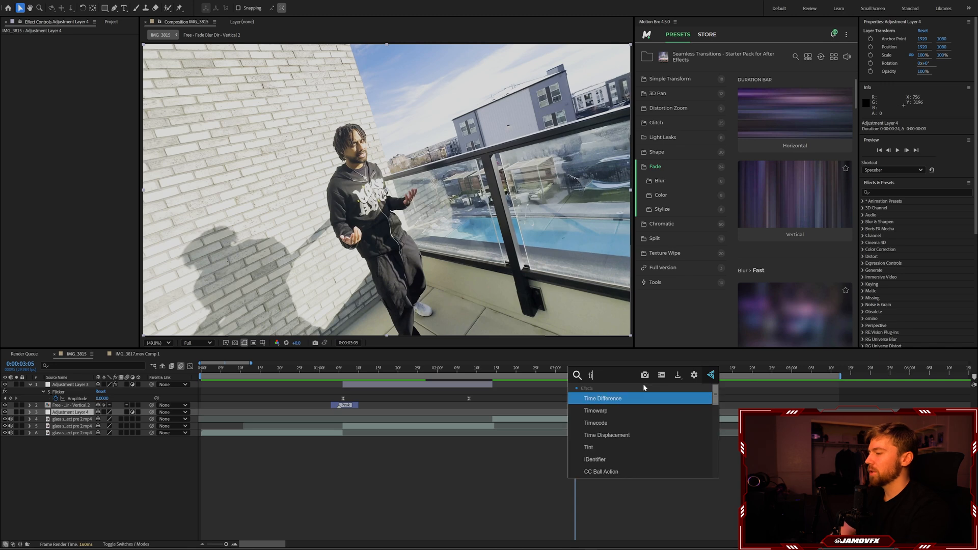
key("Return")
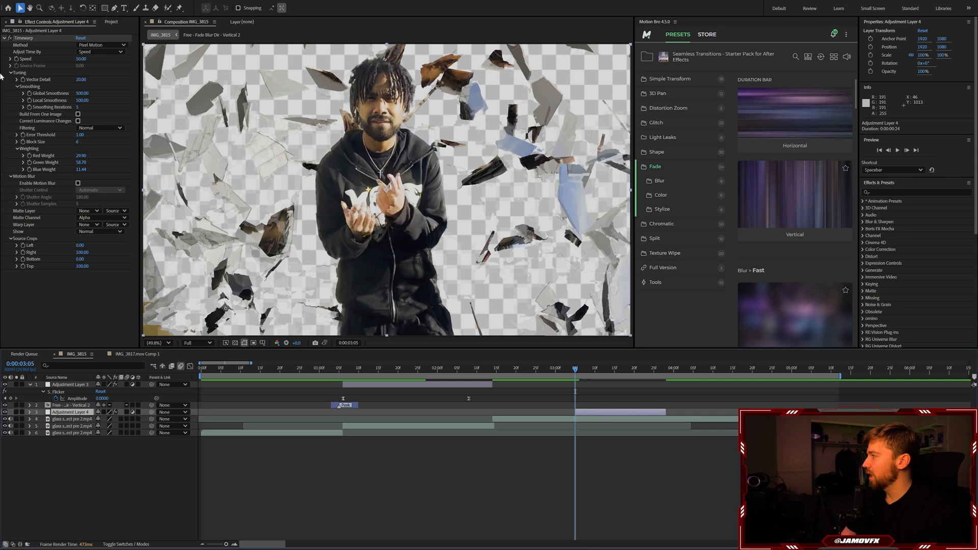
left_click(17, 59)
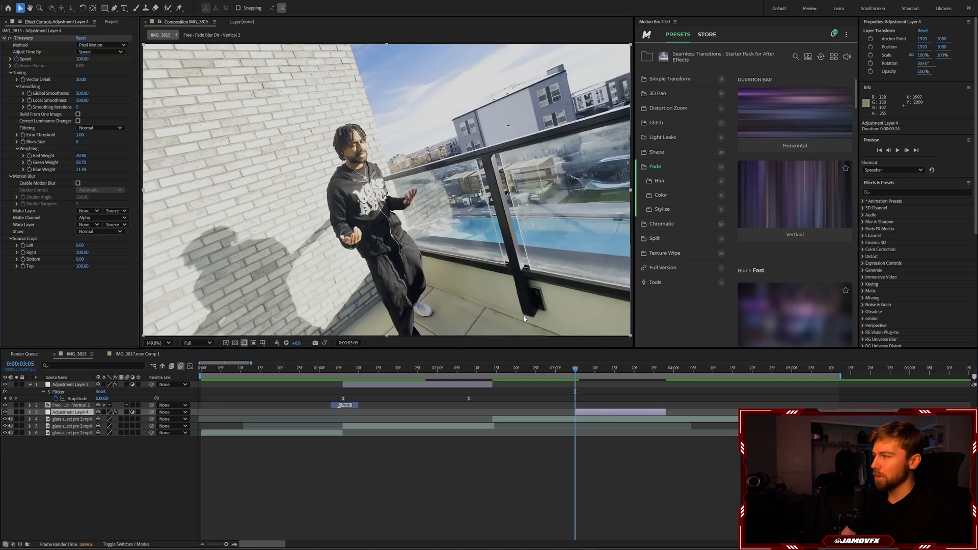
- Keyframe the Timewarp Speed at 10 at 0:00:03:18 on the second adjustment layer
left_click_drag(584, 369, 626, 370)
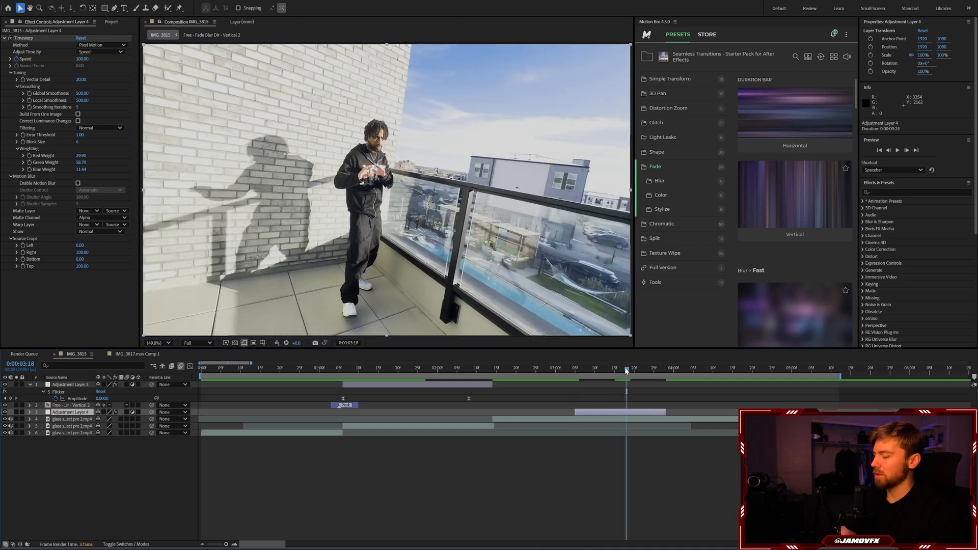
key("u")
left_click(627, 402)
left_click(628, 414)
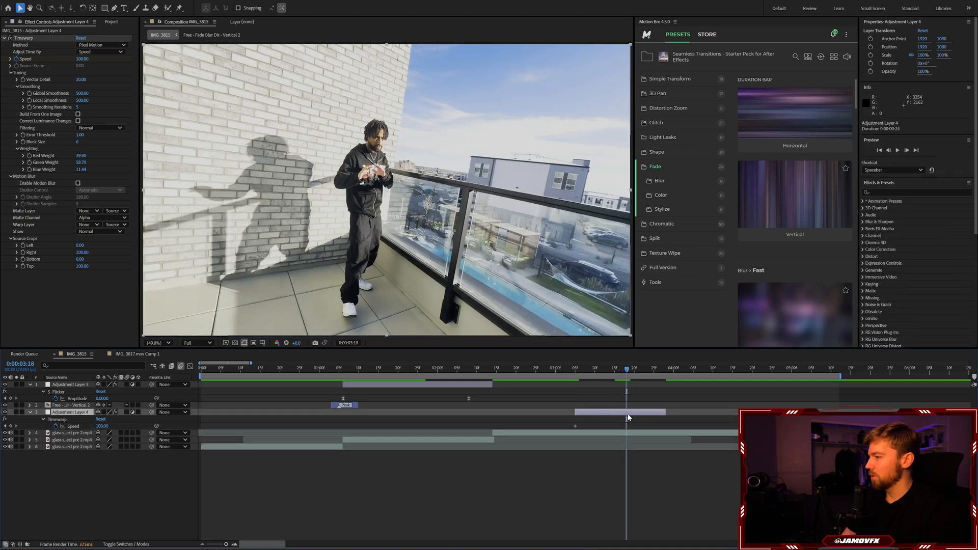
left_click(83, 59)
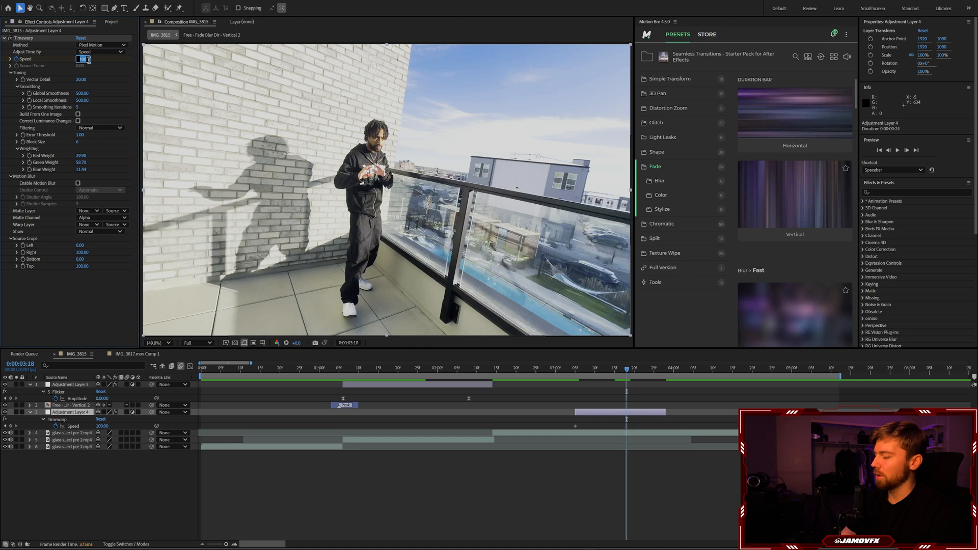
type("10")
key("Return")
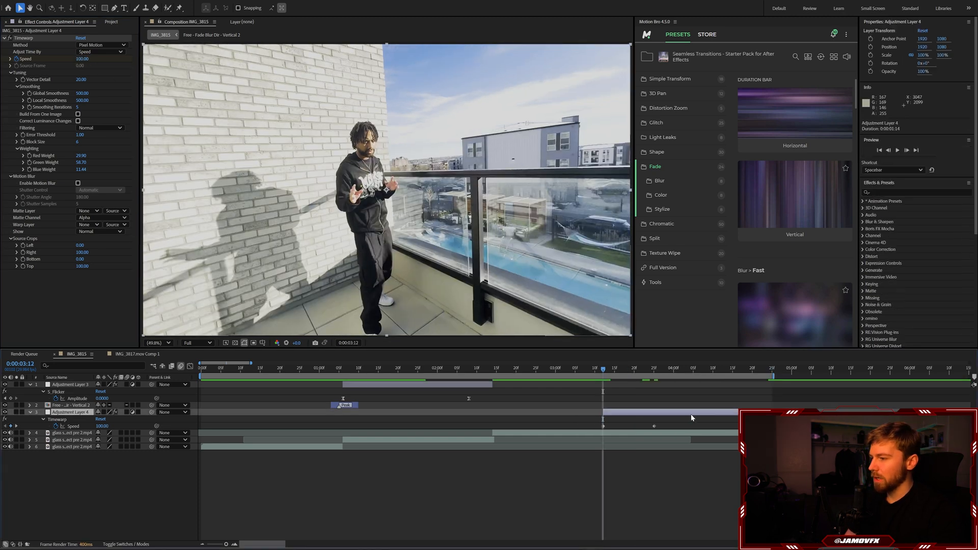
- Apply the S_Vignette effect to the second adjustment layer
key("ctrl+space")
type("vign")
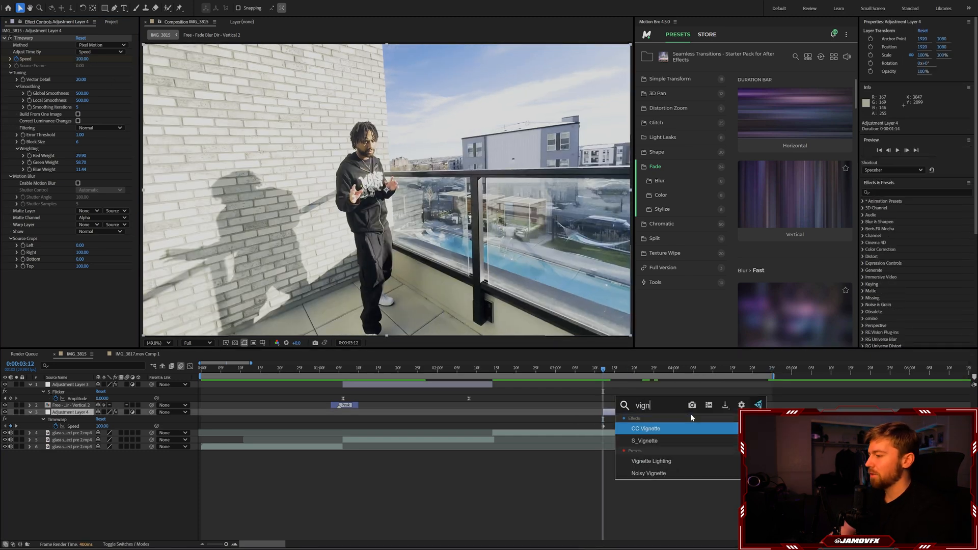
key("Down")
key("Return")
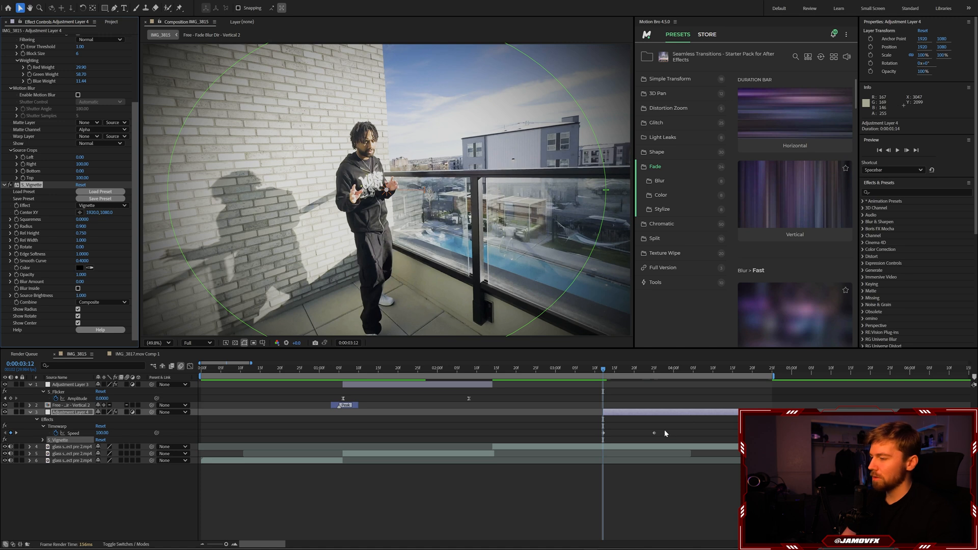
- Enlarge the vignette ellipse beyond the frame to about 1.627 relative width and 1.204 relative height, keyframing its Radius at 0:00:03:12
scroll(514, 178, "down", 2)
left_click_drag(500, 192, 565, 190)
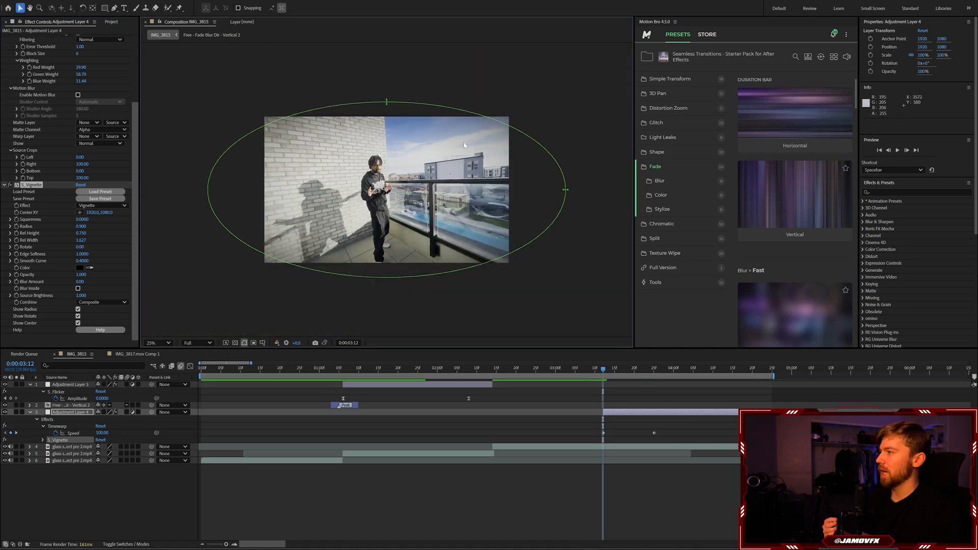
left_click_drag(387, 103, 387, 57)
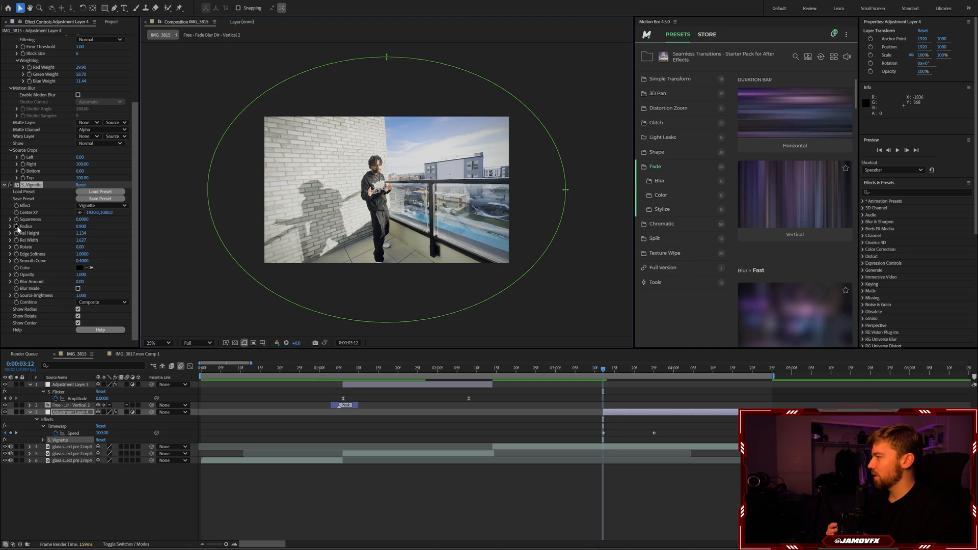
left_click_drag(380, 62, 386, 48)
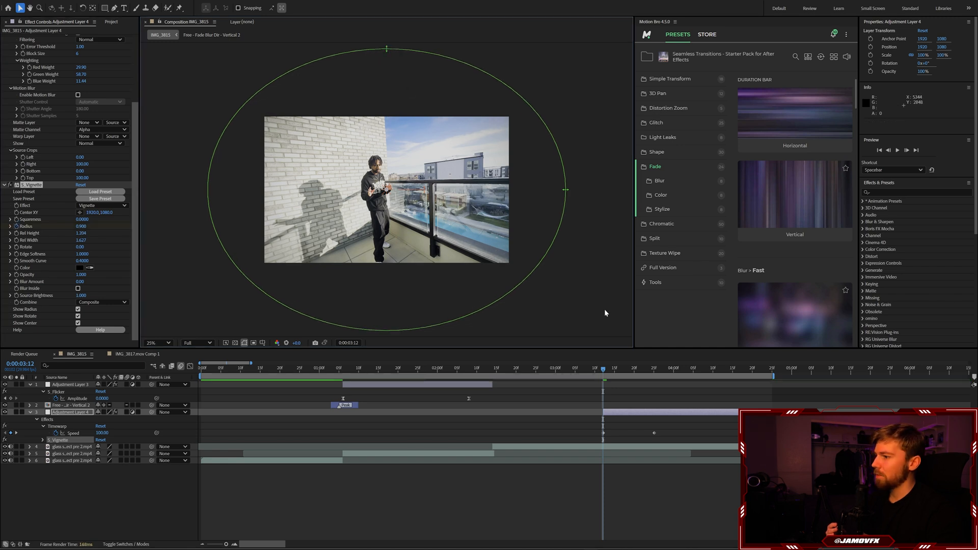
- At 0:00:04:24, shrink the vignette ellipse inside the frame to about 0.426 relative height and 1.035 relative width
left_click(769, 372)
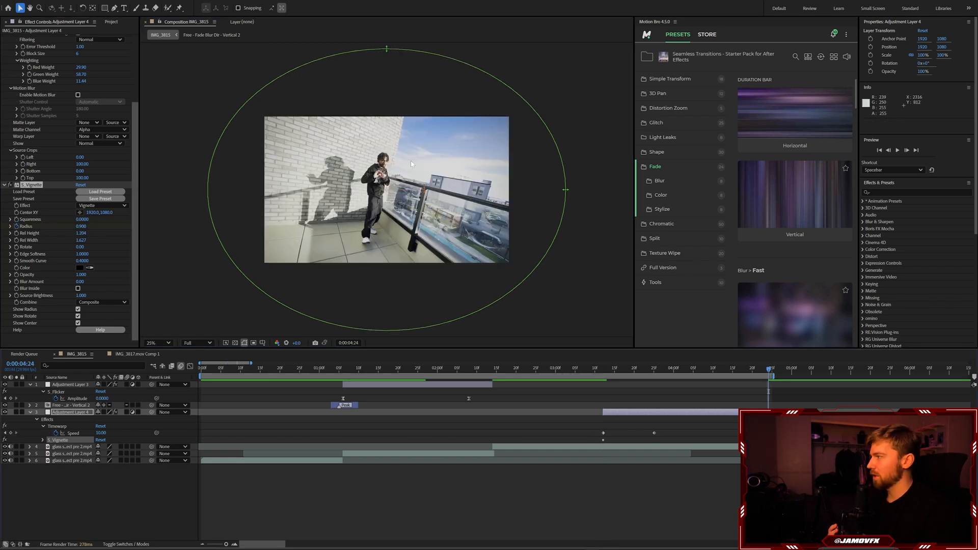
left_click_drag(388, 48, 393, 139)
left_click_drag(565, 189, 500, 194)
- Apply Lumetri Color to the second adjustment layer and start keyframing its Basic Correction color and light values at 0:00:03:13
left_click(606, 368)
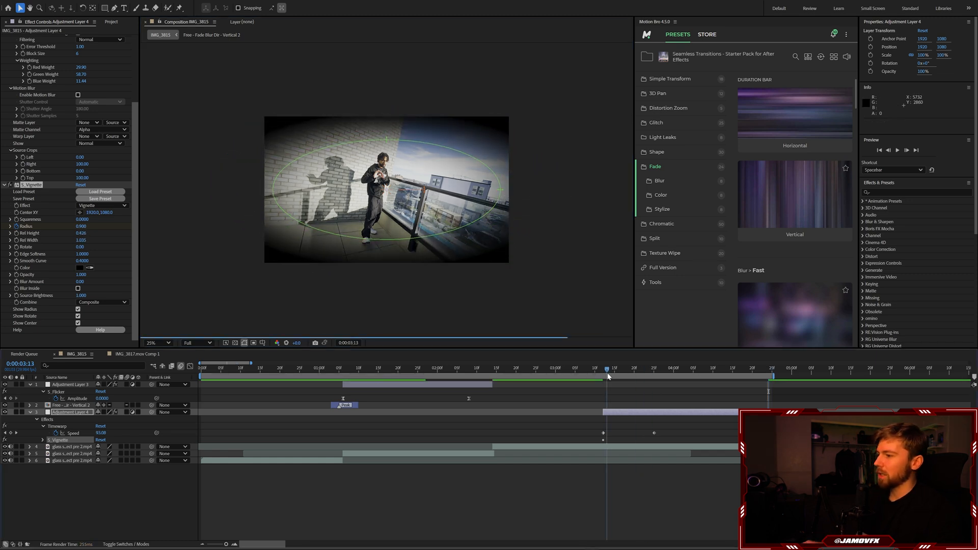
key("ctrl+space")
type("lume")
key("Return")
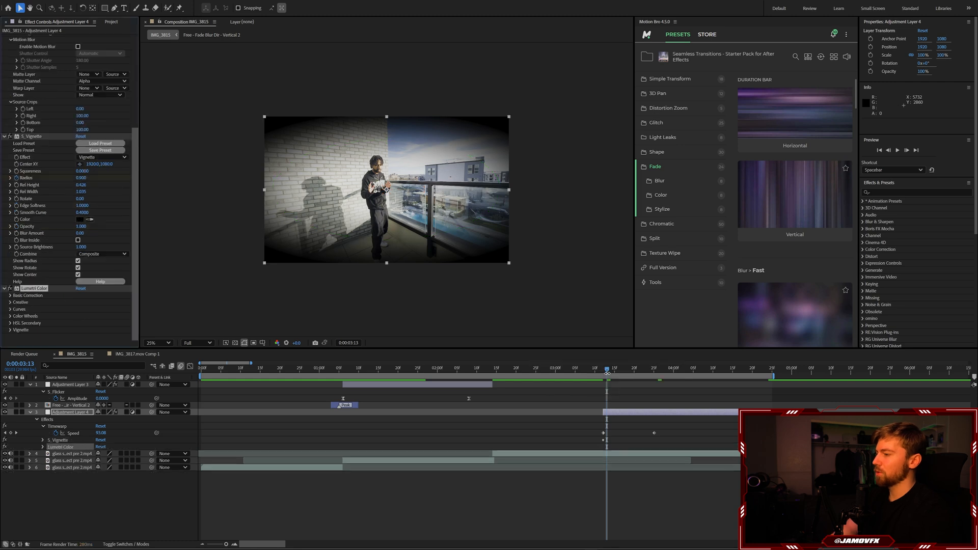
left_click(10, 296)
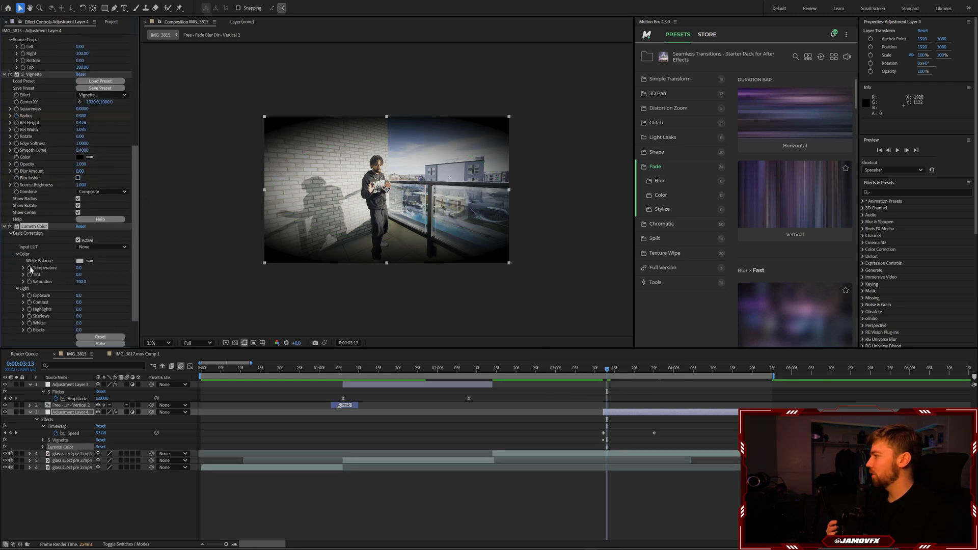
- At 0:00:04:24, set Lumetri Contrast to 89, Highlights to 104, Shadows to -62, Whites to 56 and Blacks to -22
left_click(768, 368)
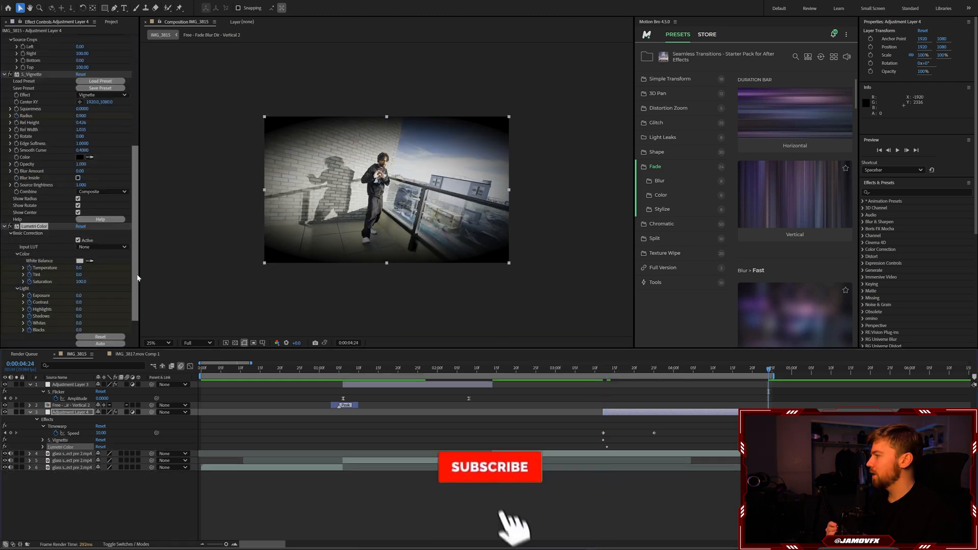
key("period")
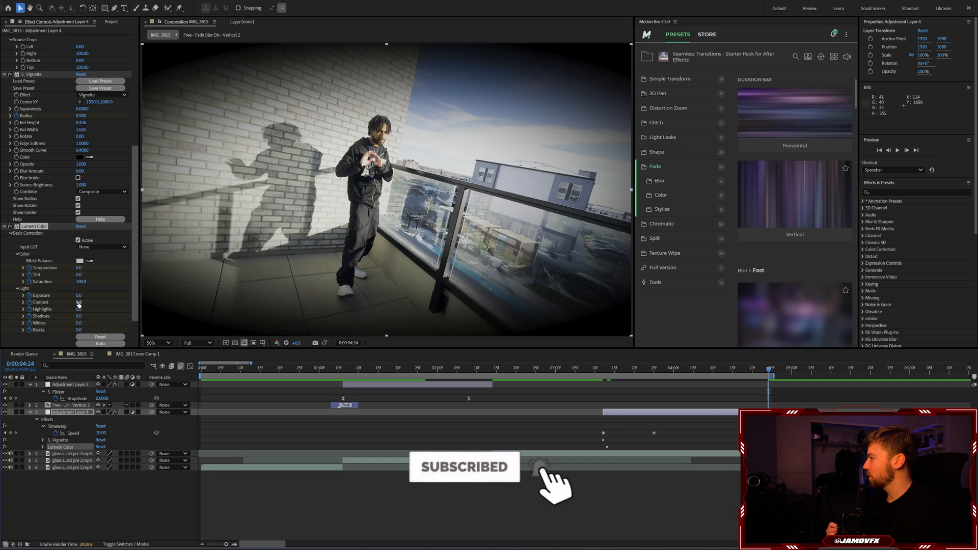
left_click_drag(78, 305, 120, 312)
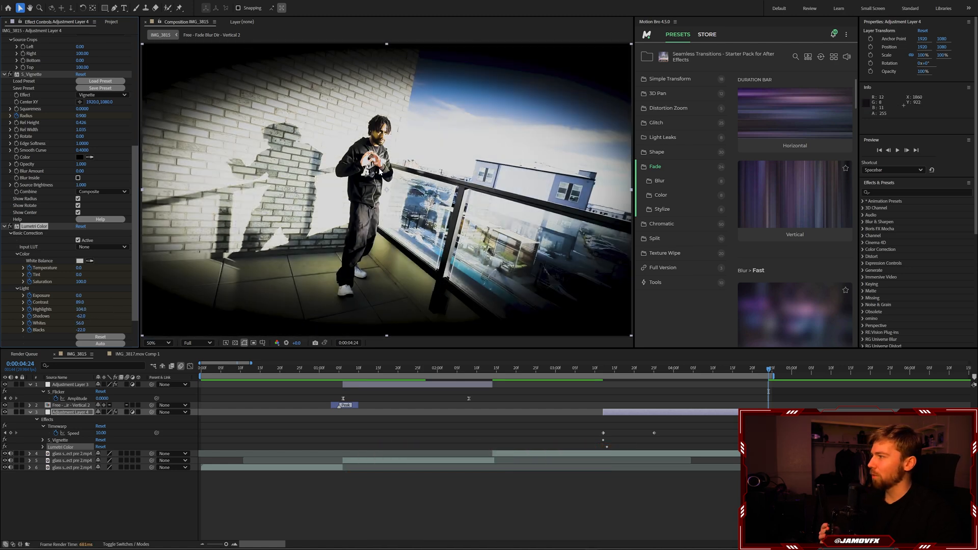
- Raise the Lumetri Saturation to 125 at 0:00:04:24
scroll(380, 171, "up", 1)
left_click_drag(390, 162, 442, 220)
scroll(453, 208, "down", 1)
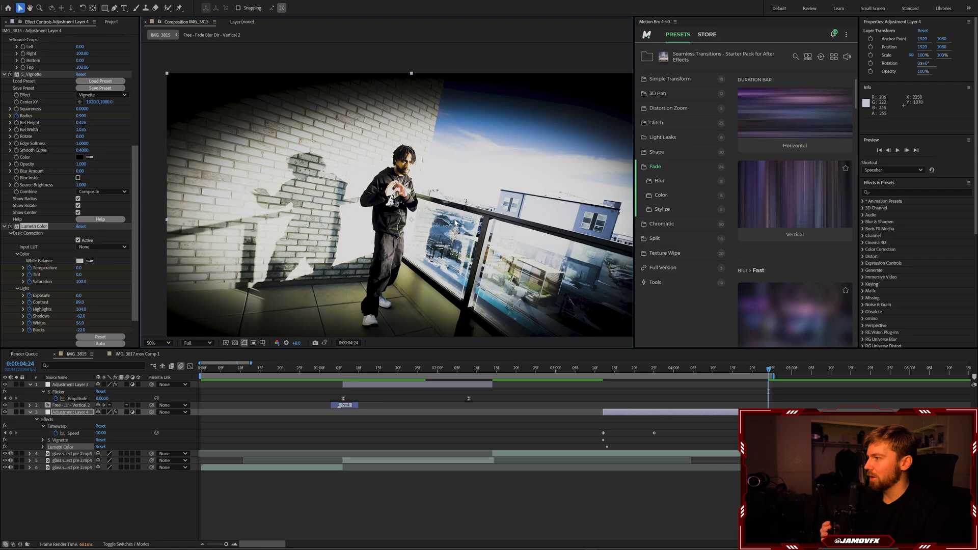
scroll(454, 220, "down", 1)
scroll(453, 217, "up", 1)
left_click_drag(81, 282, 97, 293)
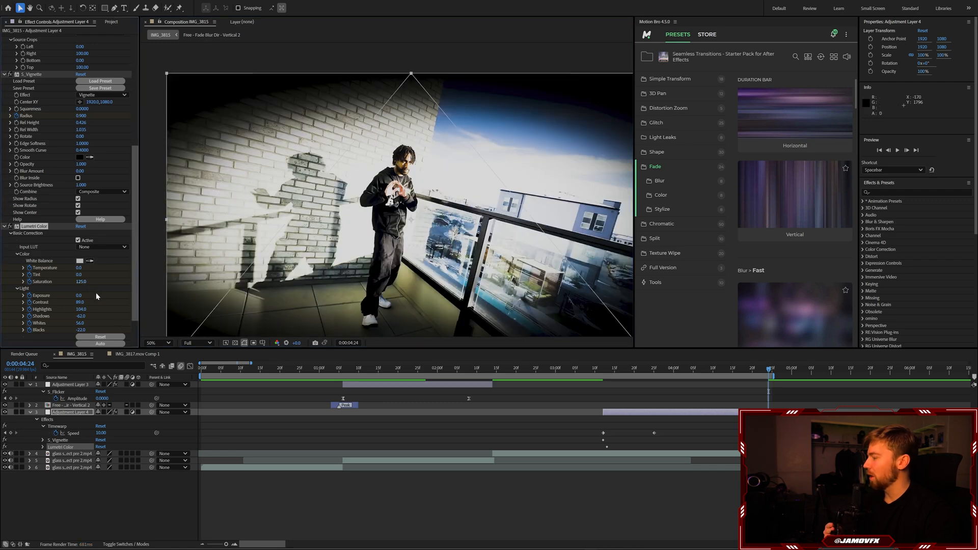